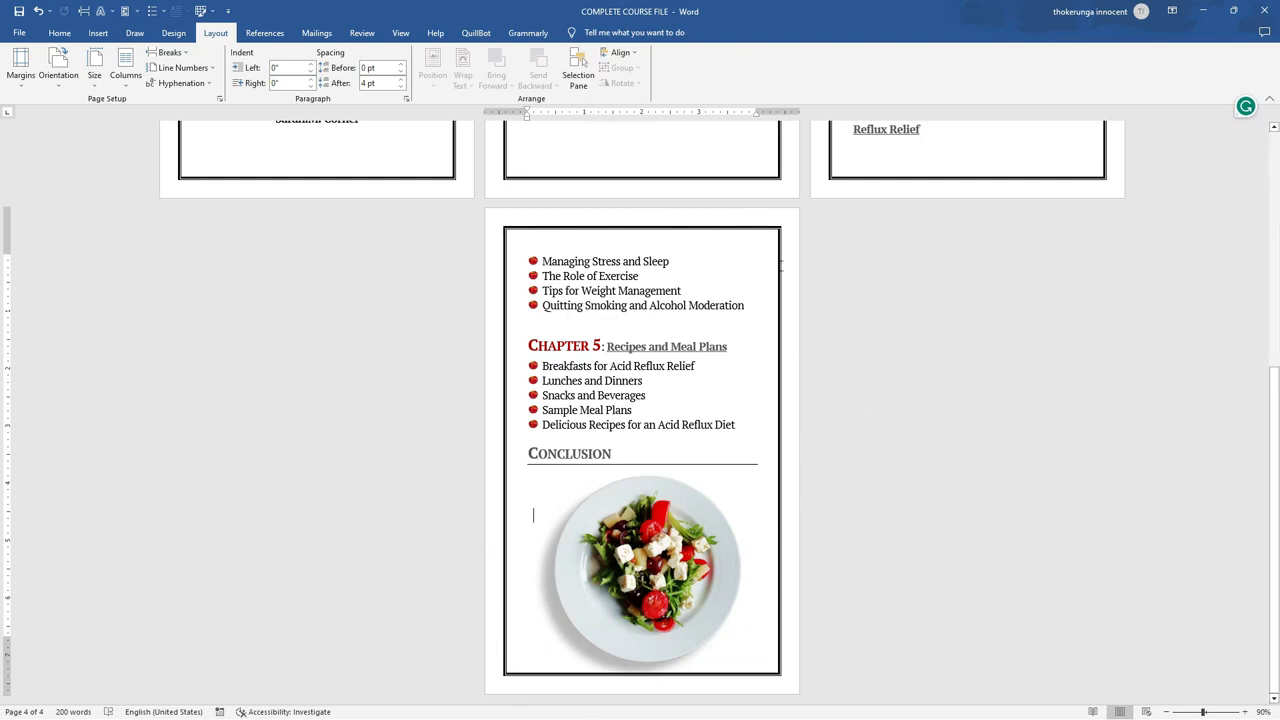
- Insert a Continuous section break after the Conclusion heading on the last page
scroll(727, 392, up, 8)
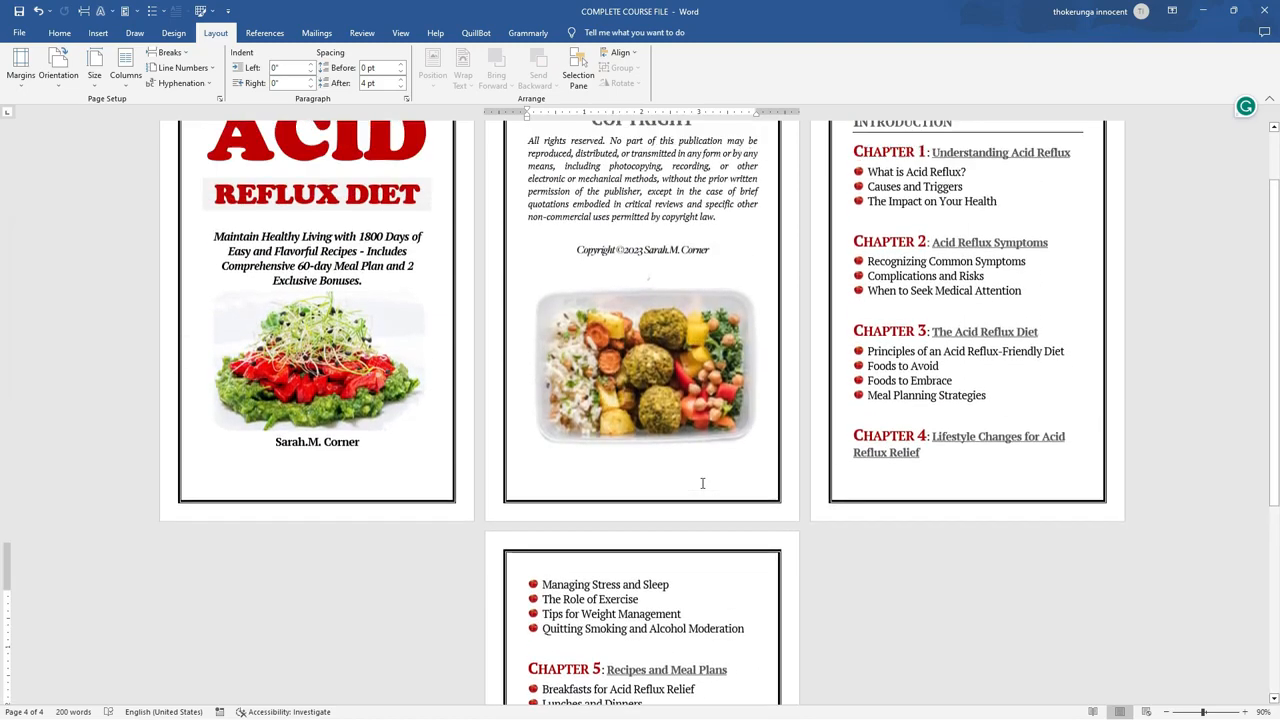
scroll(691, 374, down, 3)
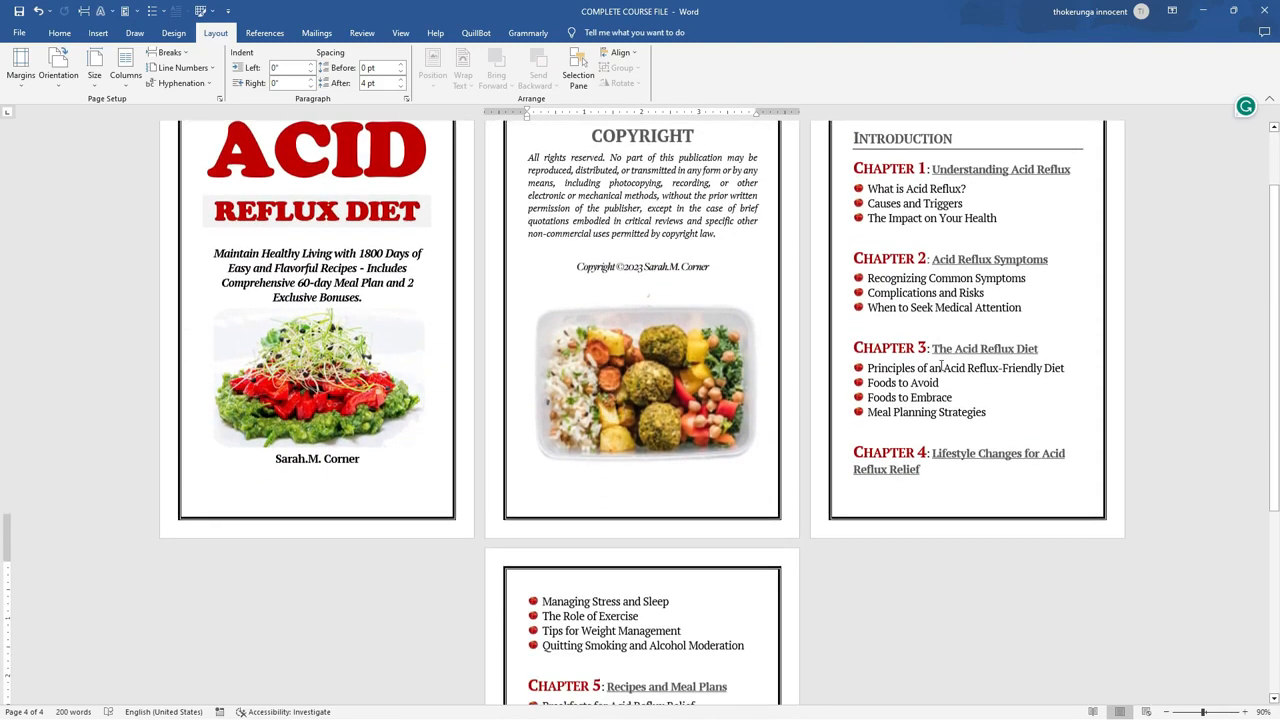
scroll(932, 366, down, 5)
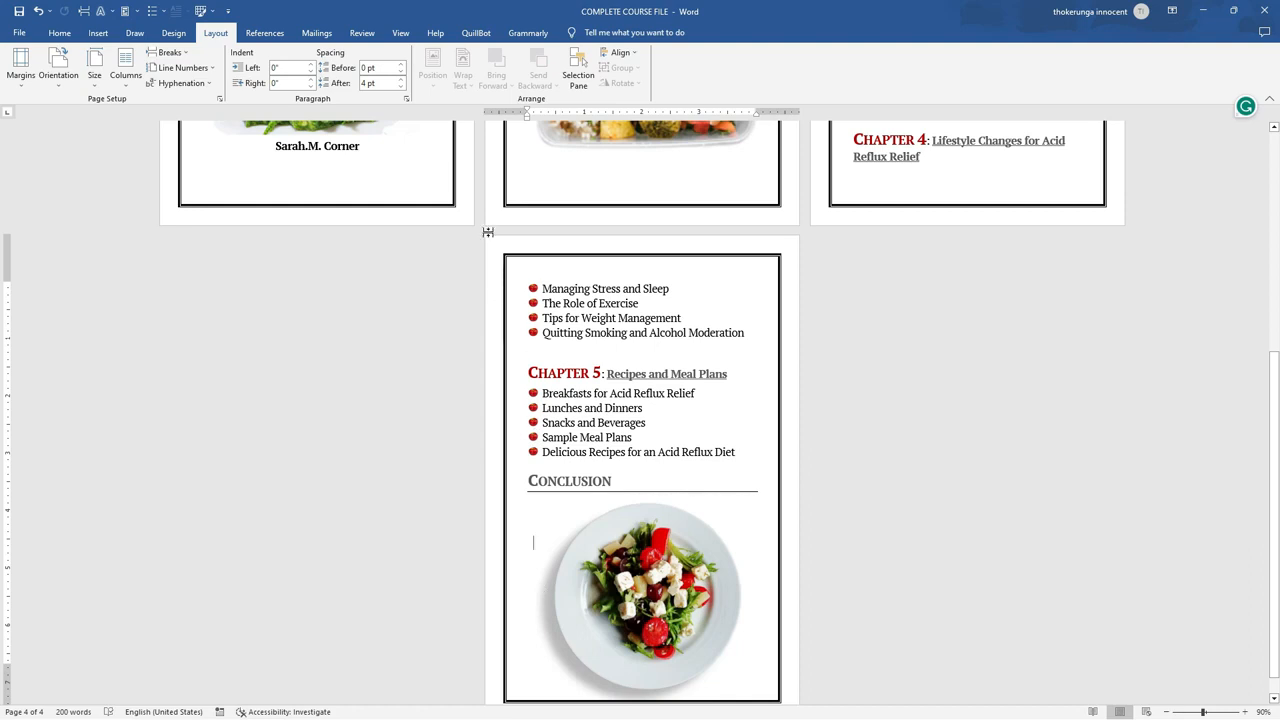
scroll(788, 612, down, 1)
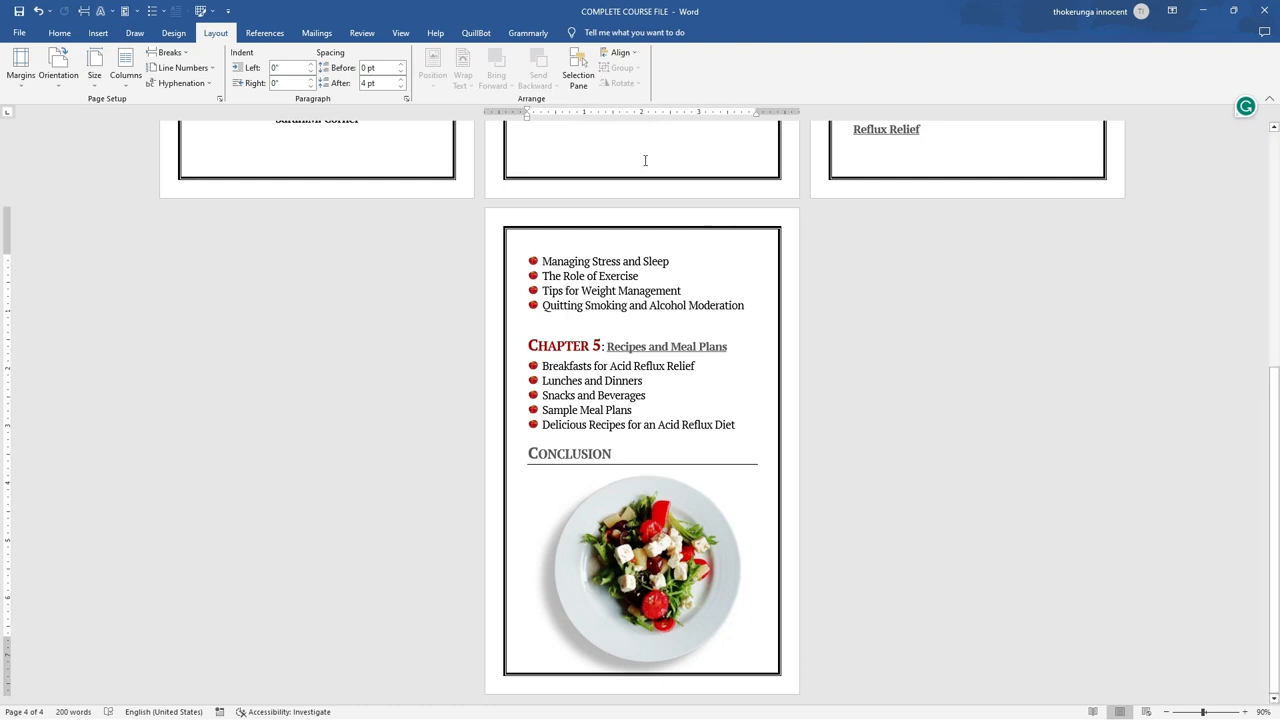
double_click(216, 33)
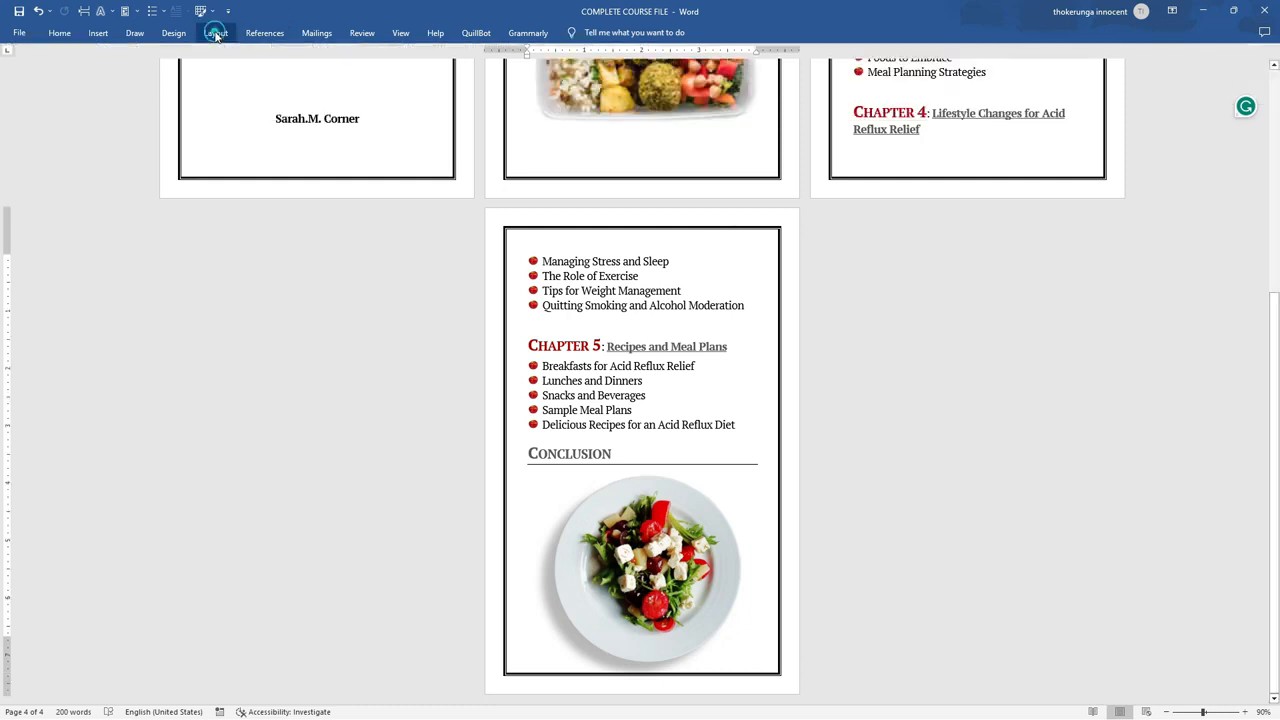
click(216, 33)
click(1271, 101)
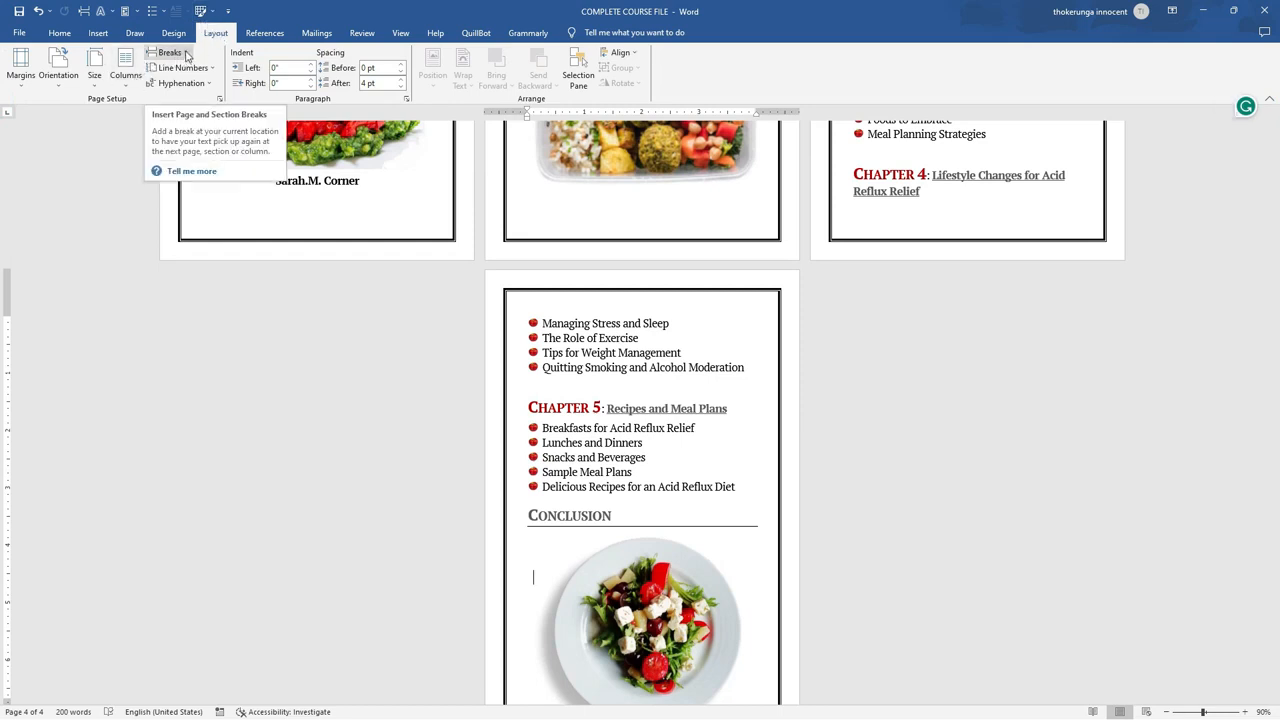
click(186, 56)
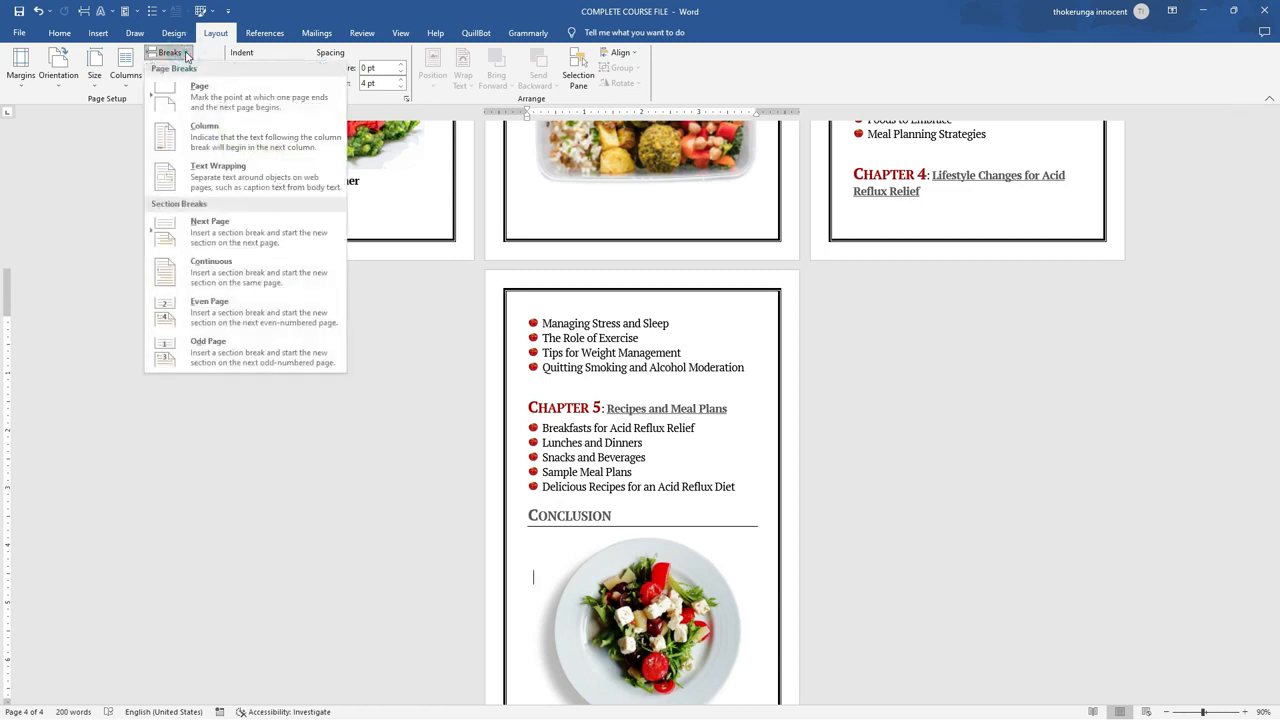
click(236, 276)
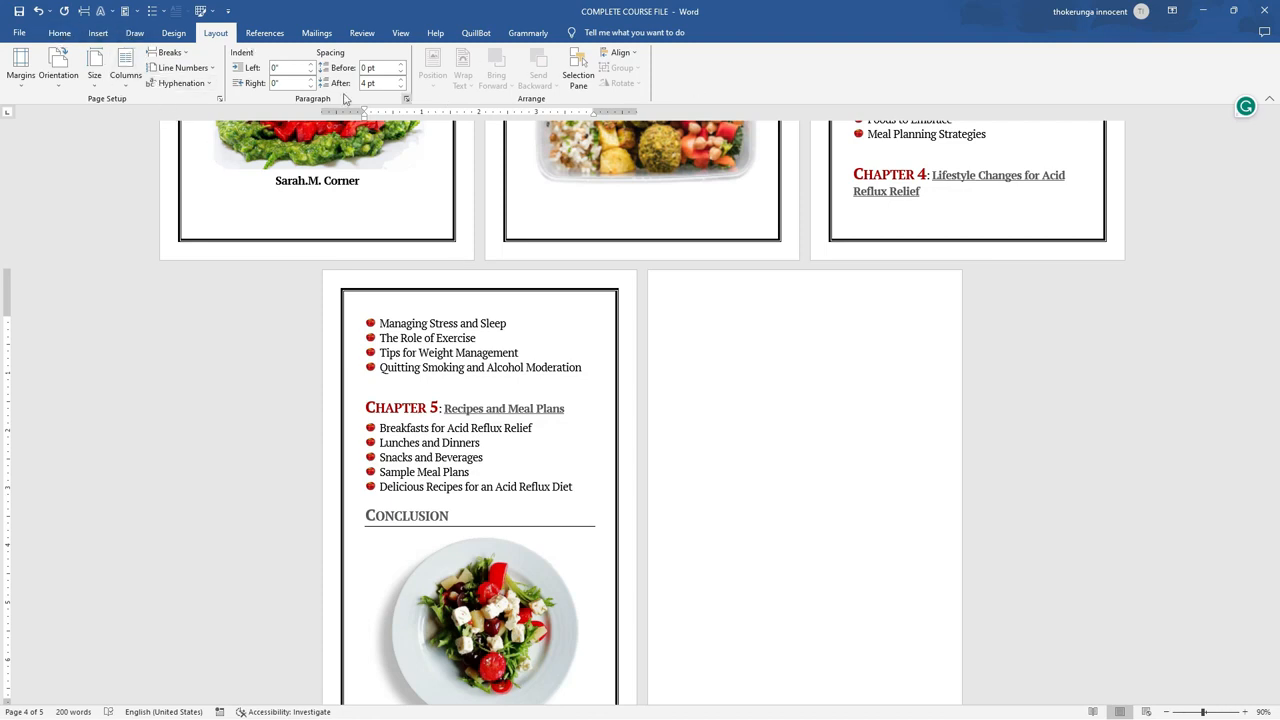
- Limit the 3-D page border to this section in the page border settings
click(21, 88)
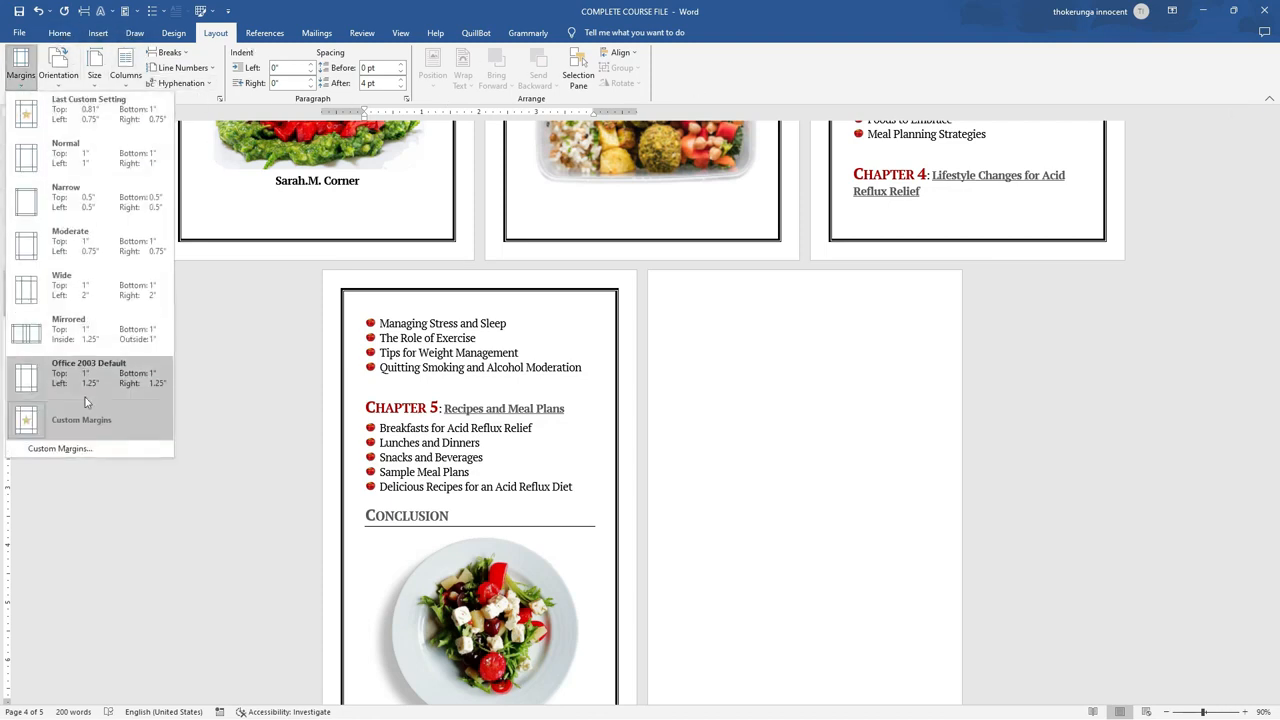
click(60, 455)
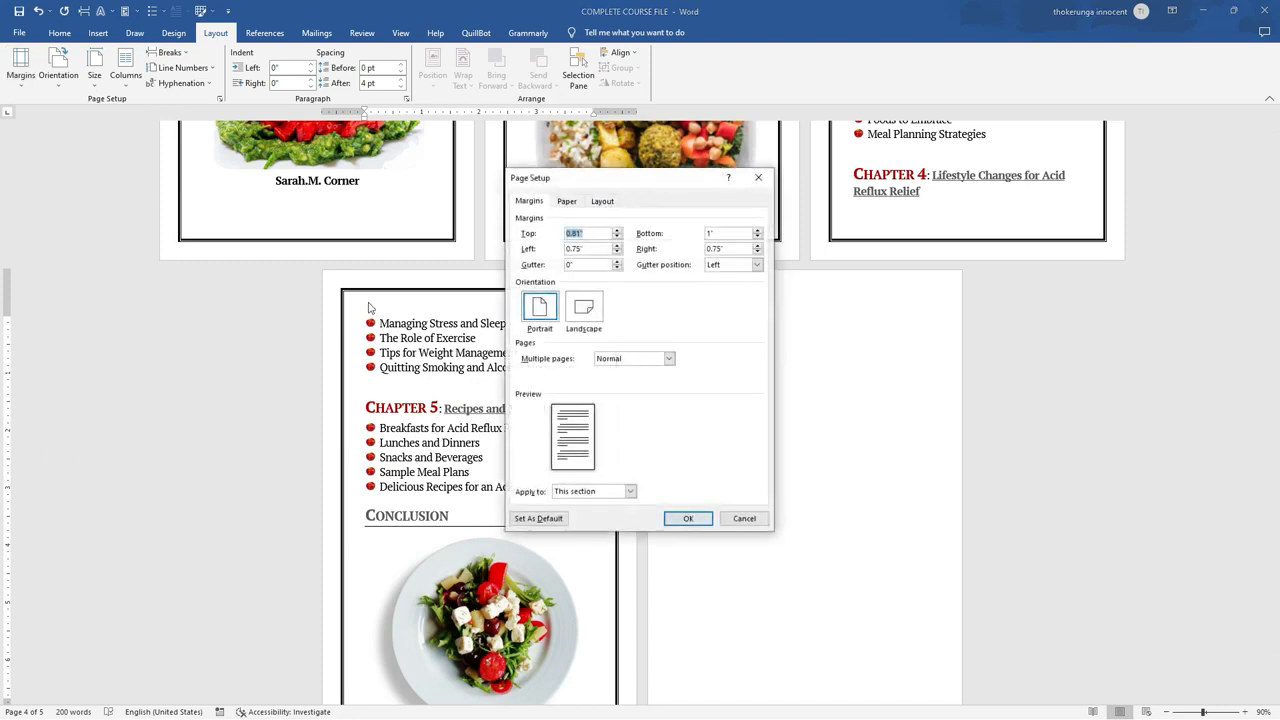
click(604, 201)
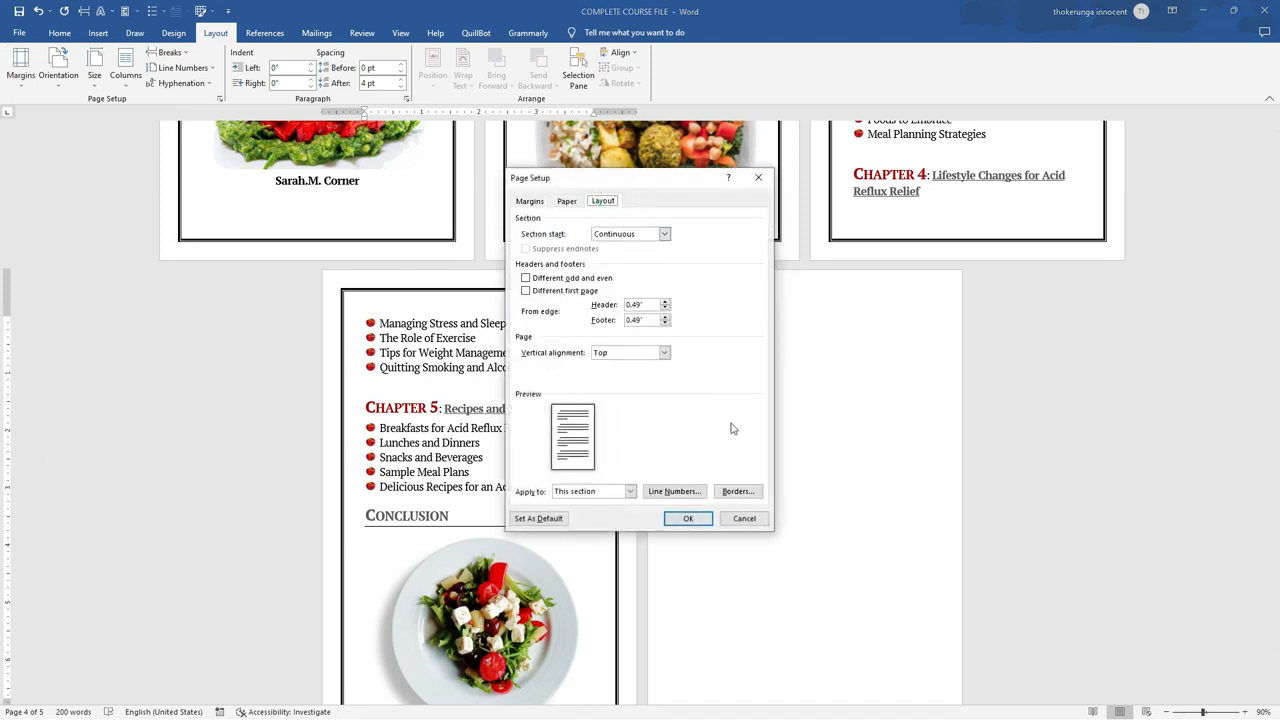
click(737, 494)
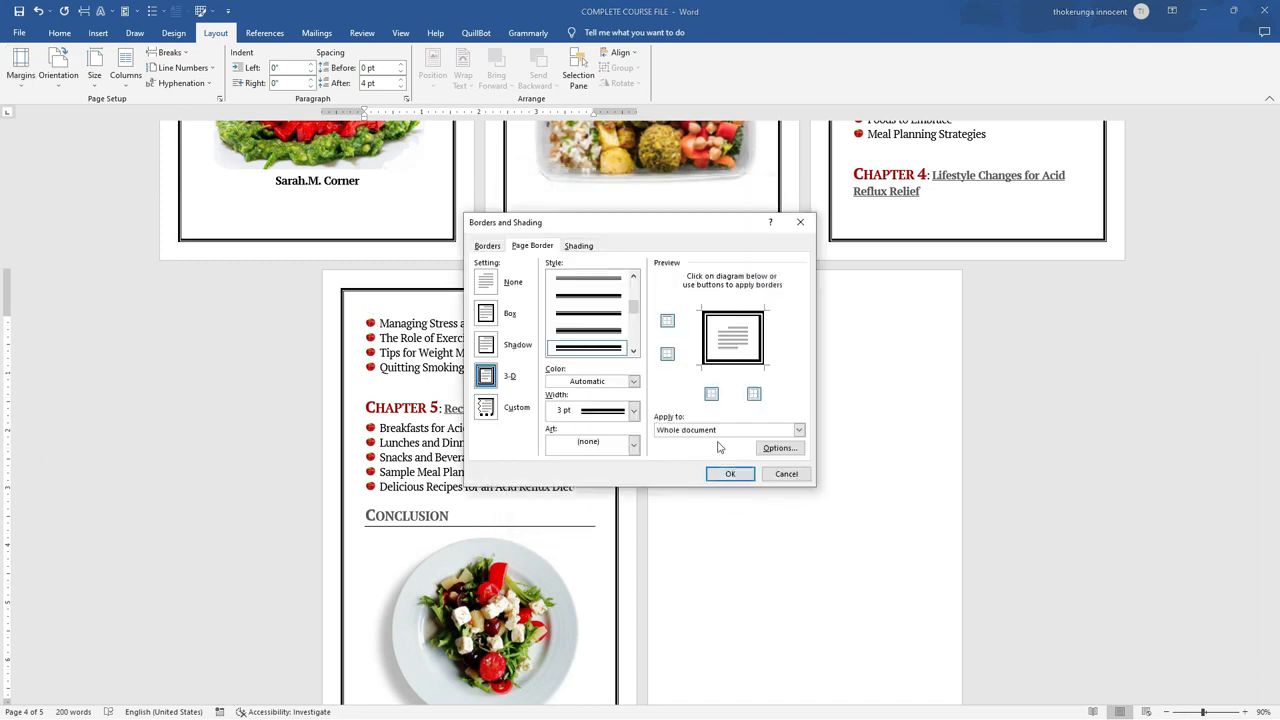
click(799, 430)
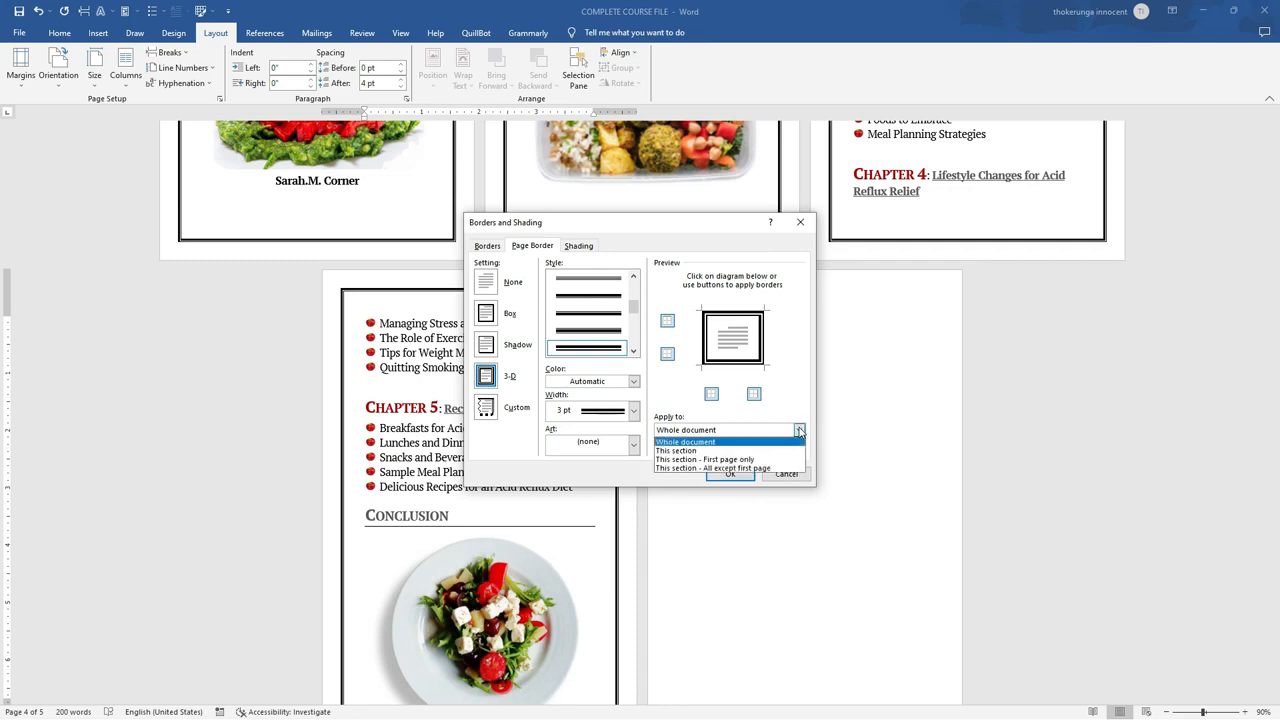
click(673, 452)
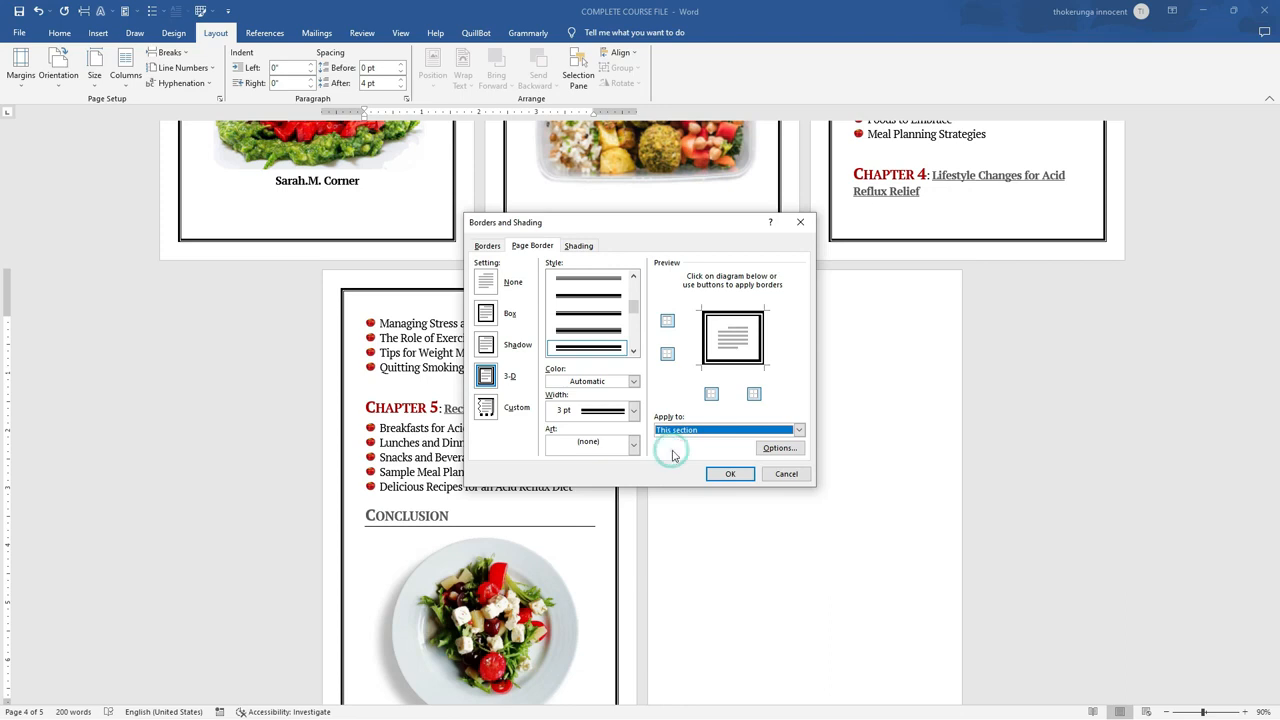
click(719, 476)
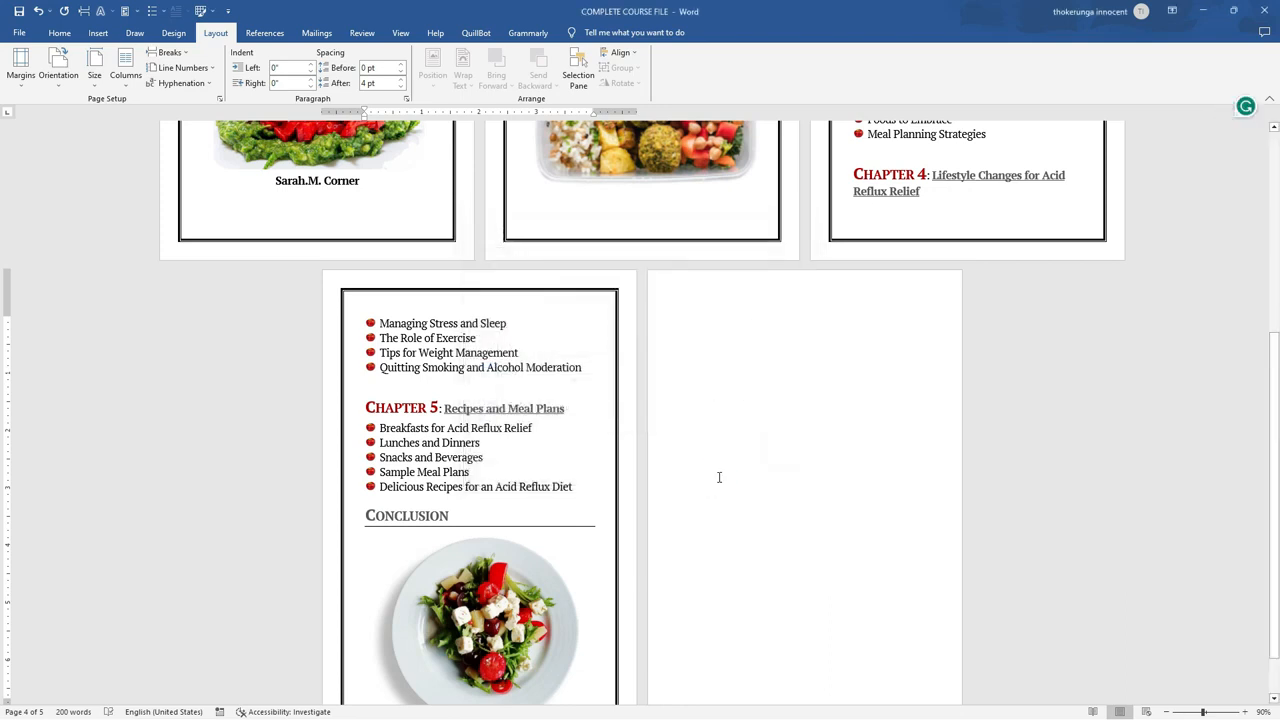
- Enter the title INTRODUCTION on the blank page that follows the Conclusion page
scroll(645, 525, down, 1)
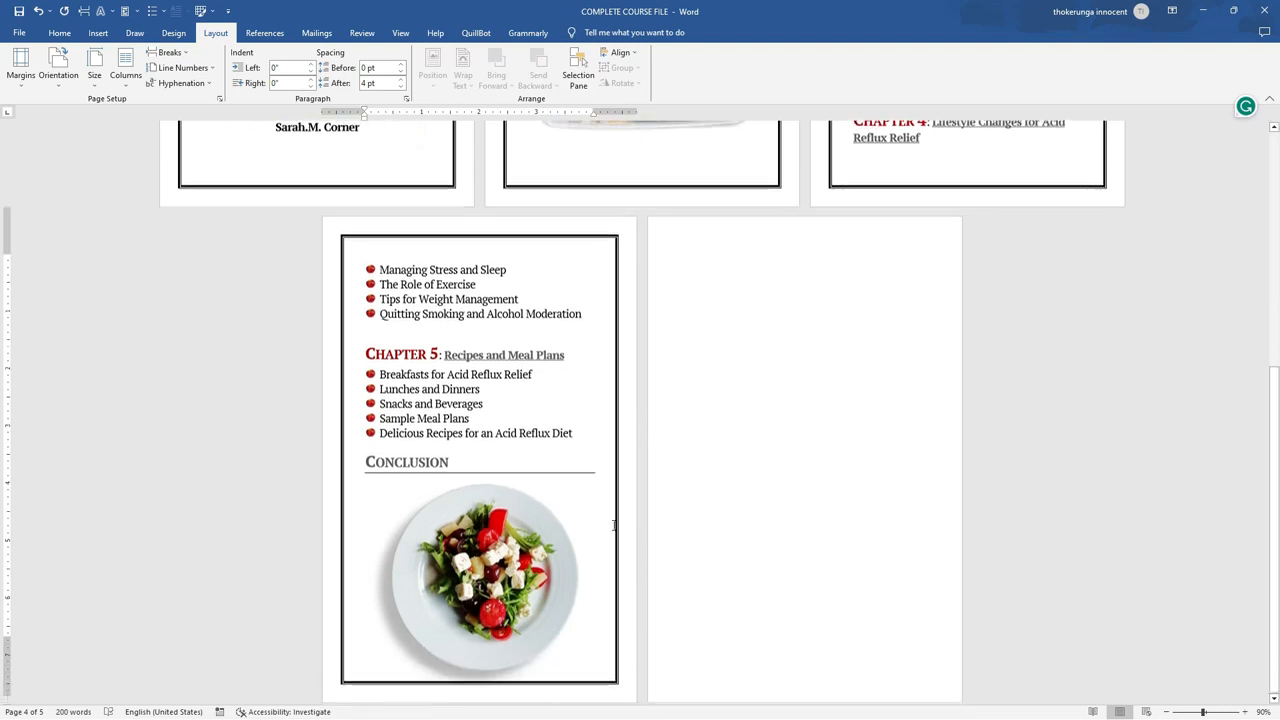
click(740, 308)
scroll(730, 350, up, 1)
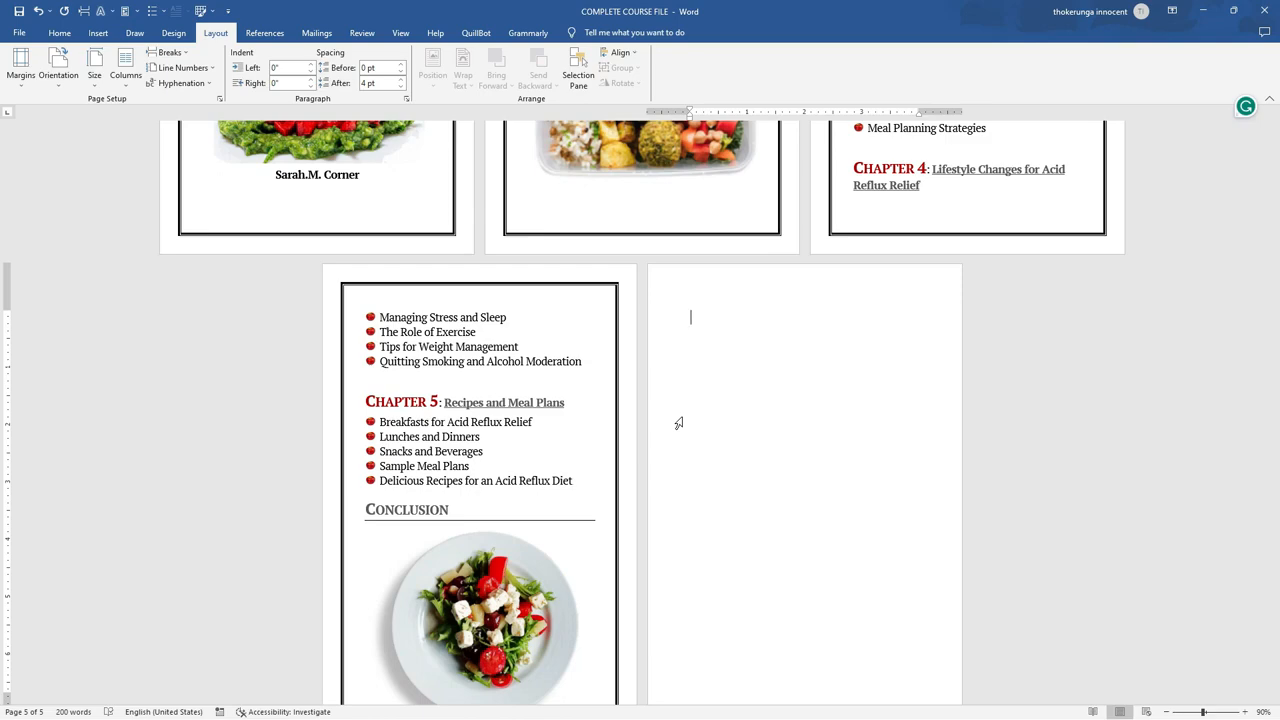
scroll(679, 423, up, 5)
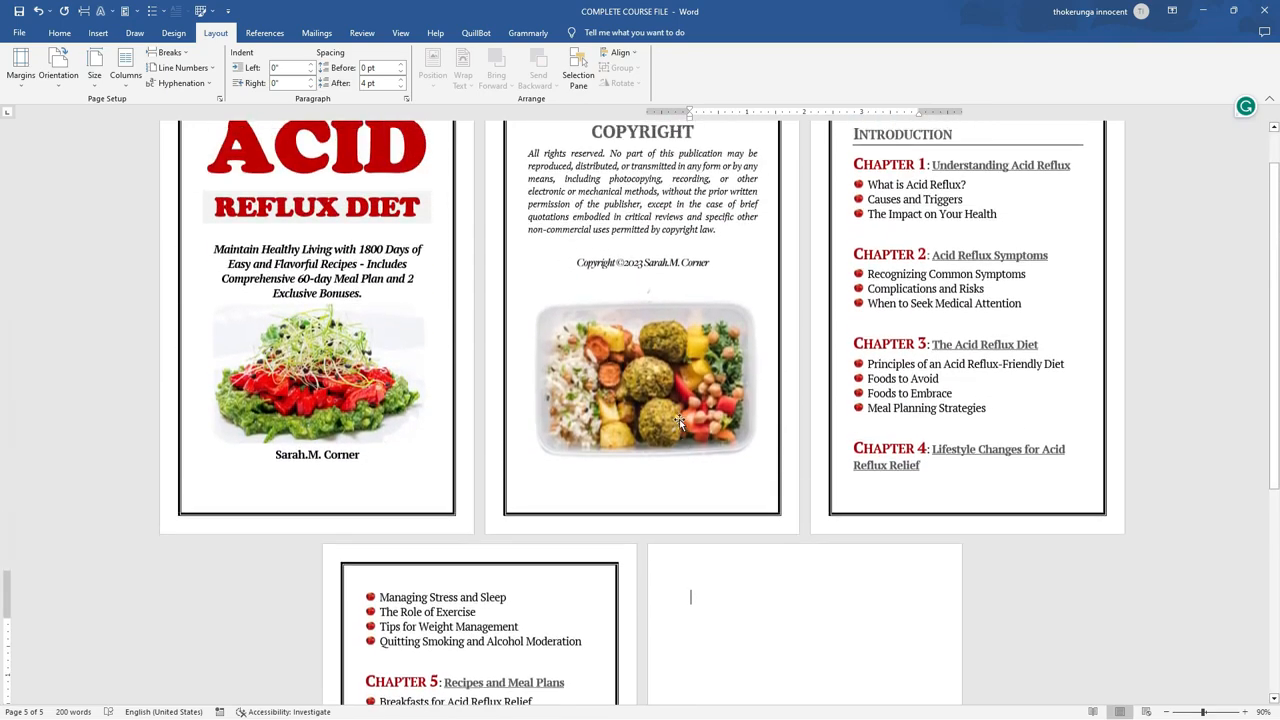
scroll(1060, 210, down, 5)
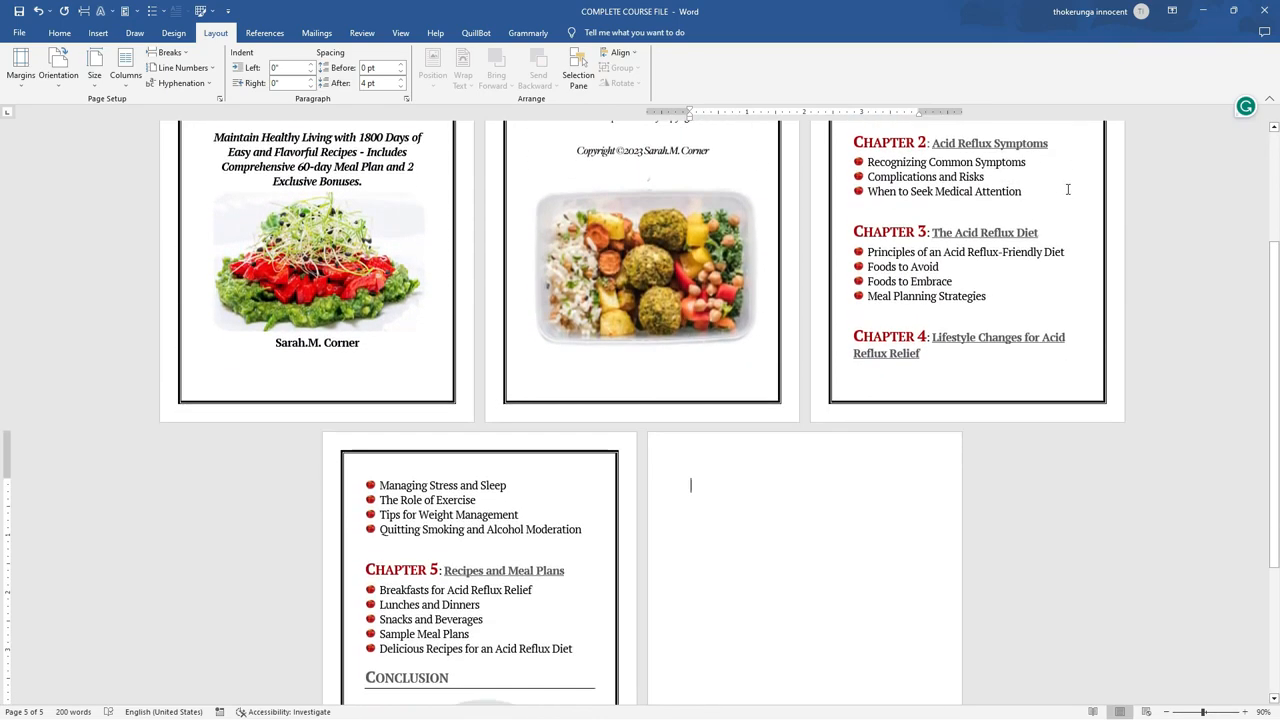
scroll(1068, 190, down, 2)
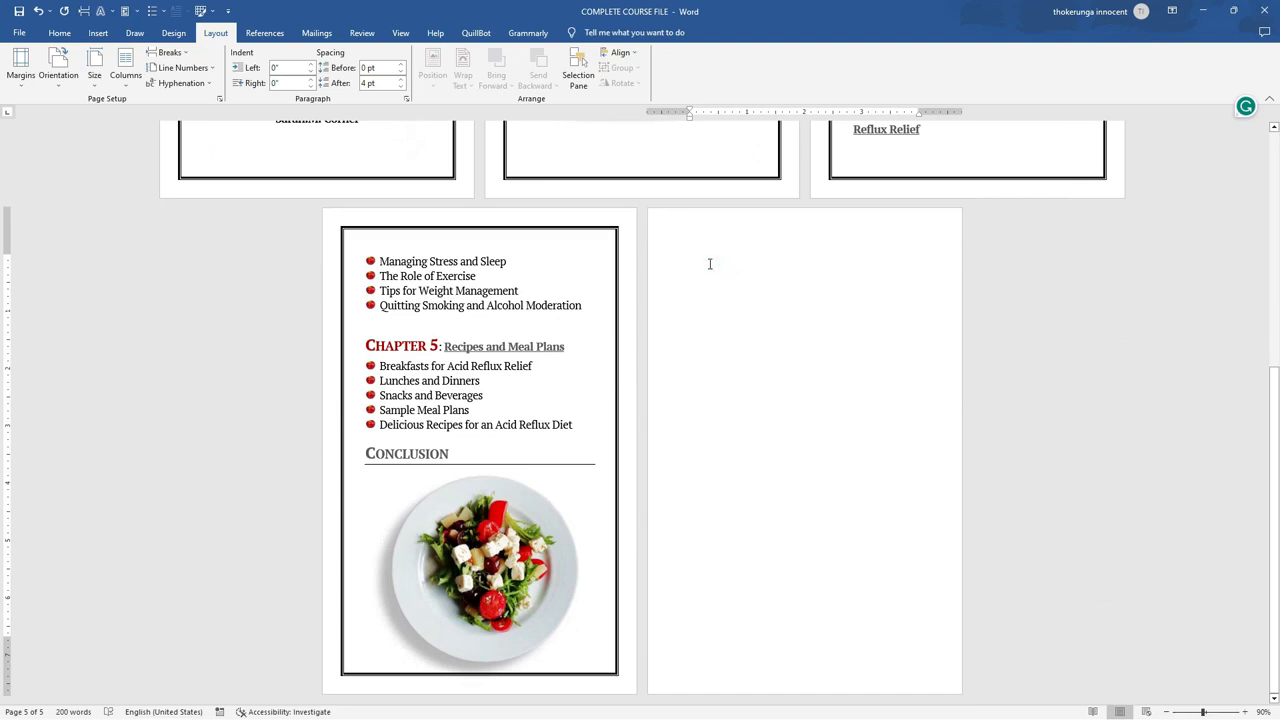
text(INT)
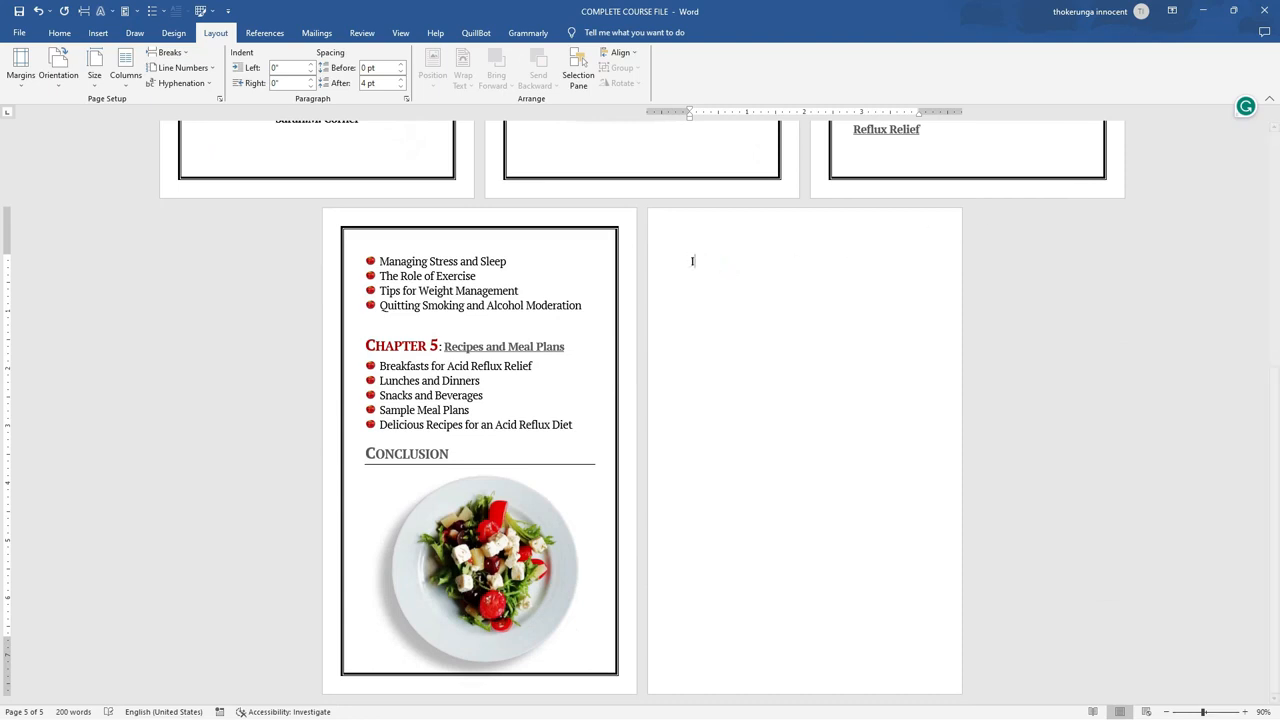
text(RODUCTION)
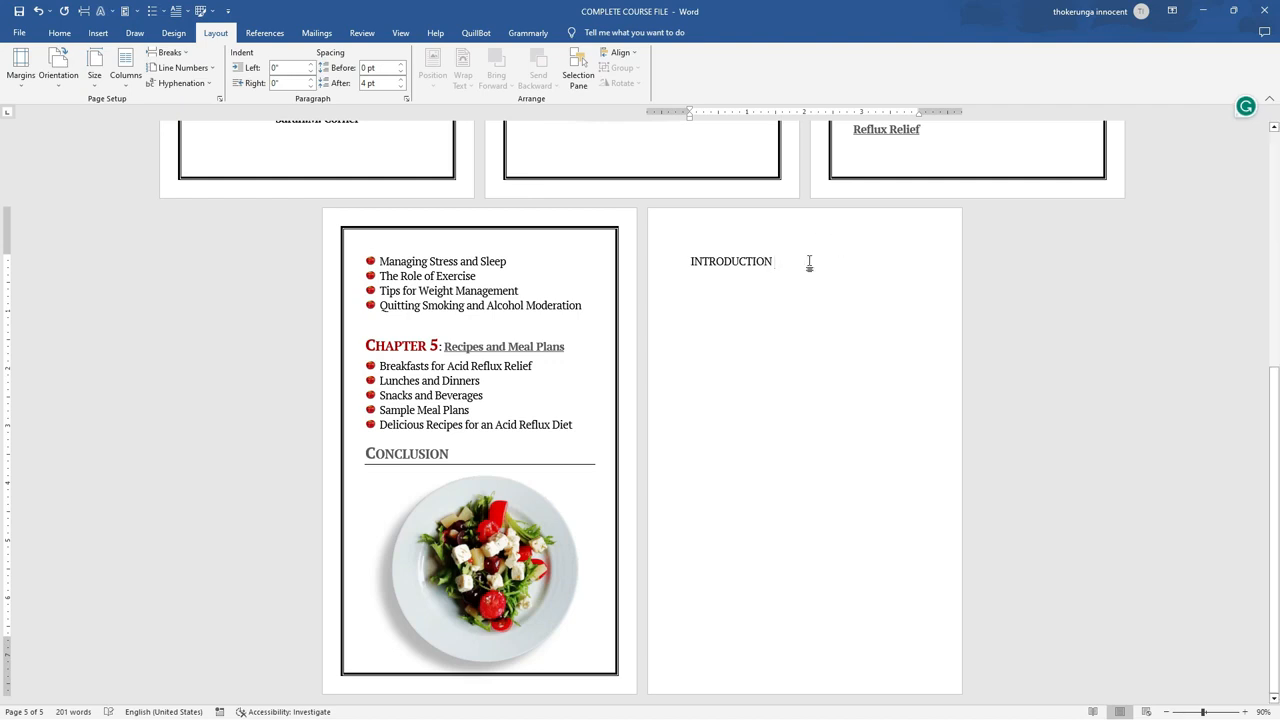
- Apply the Chap. Number heading style to the INTRODUCTION title
drag(814, 262, 686, 261)
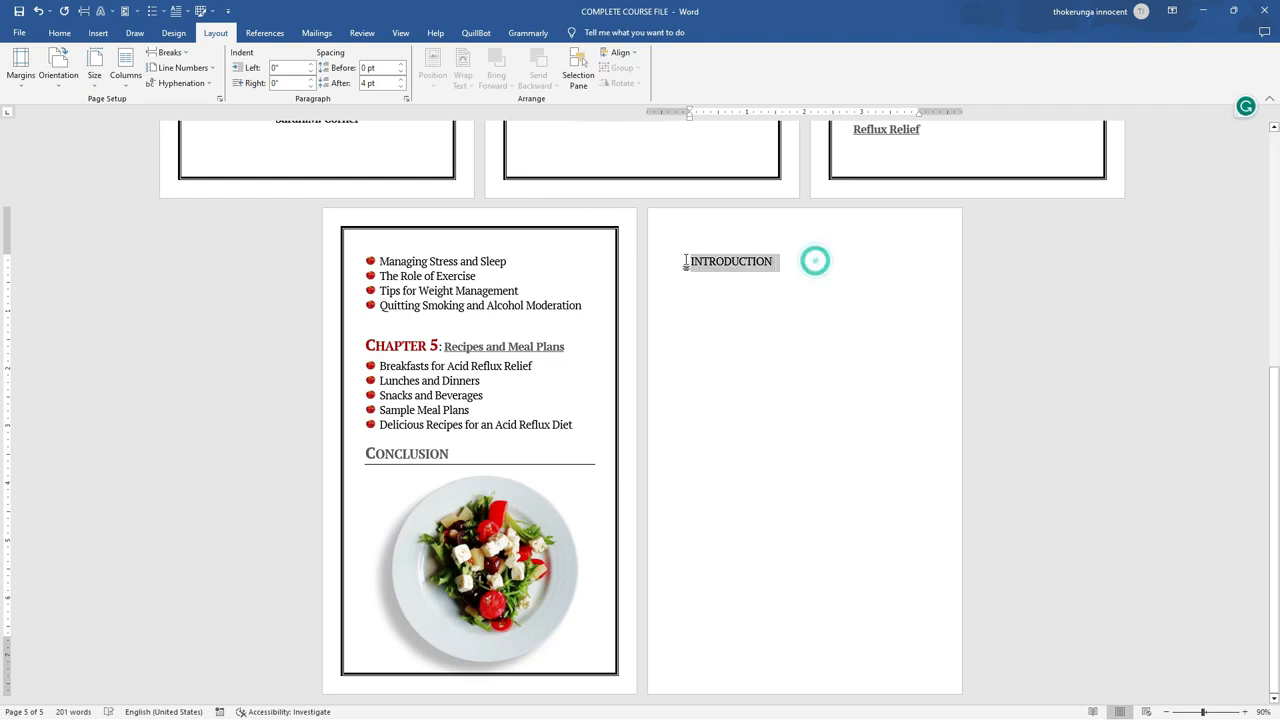
click(62, 34)
click(503, 84)
click(502, 78)
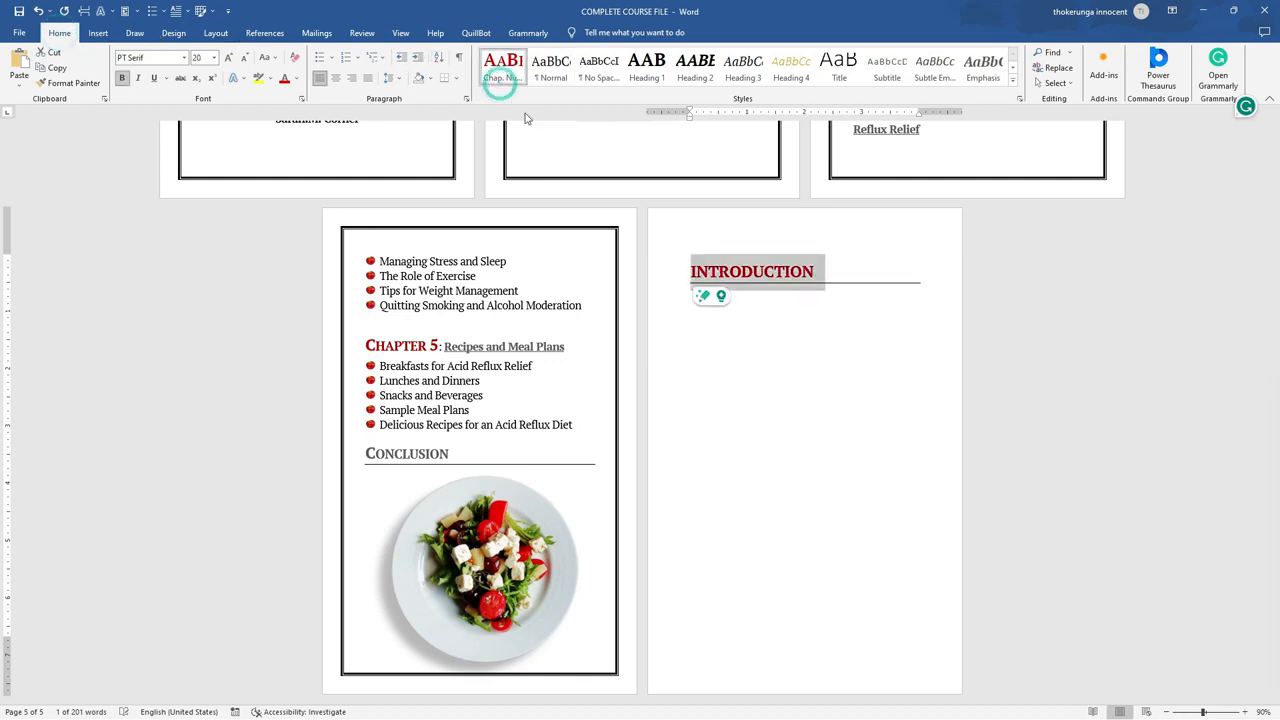
click(729, 355)
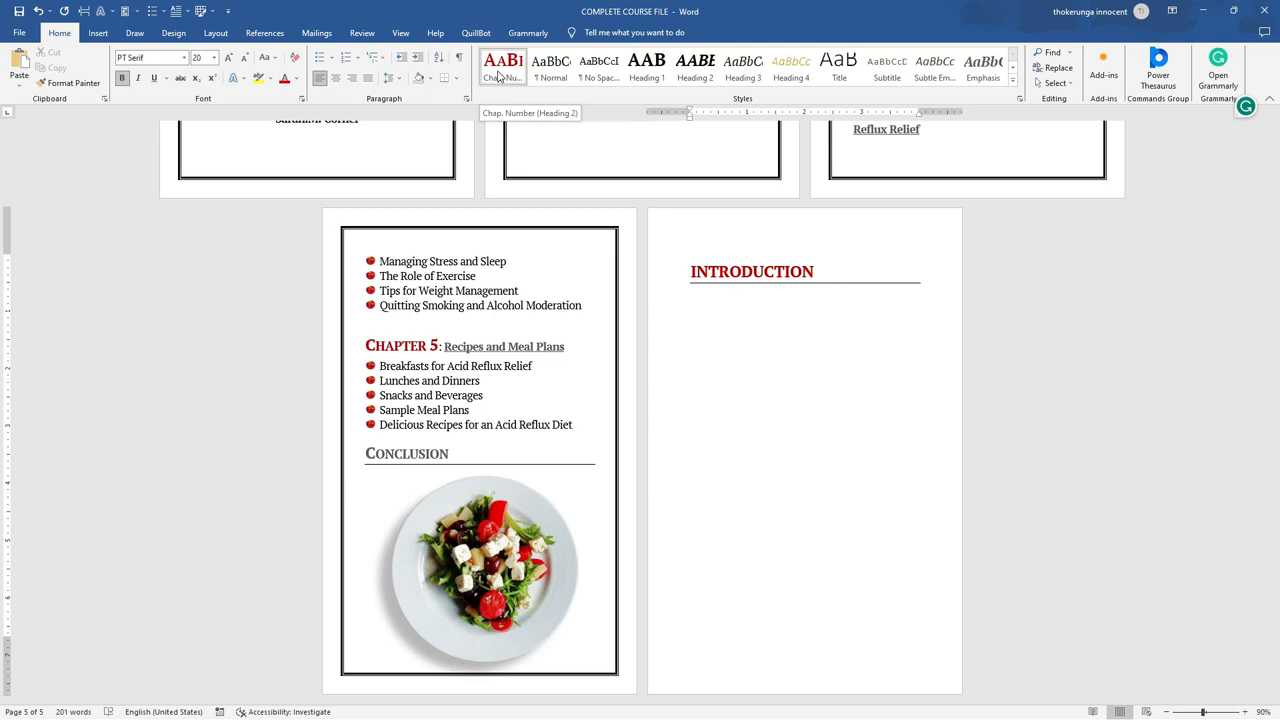
click(743, 321)
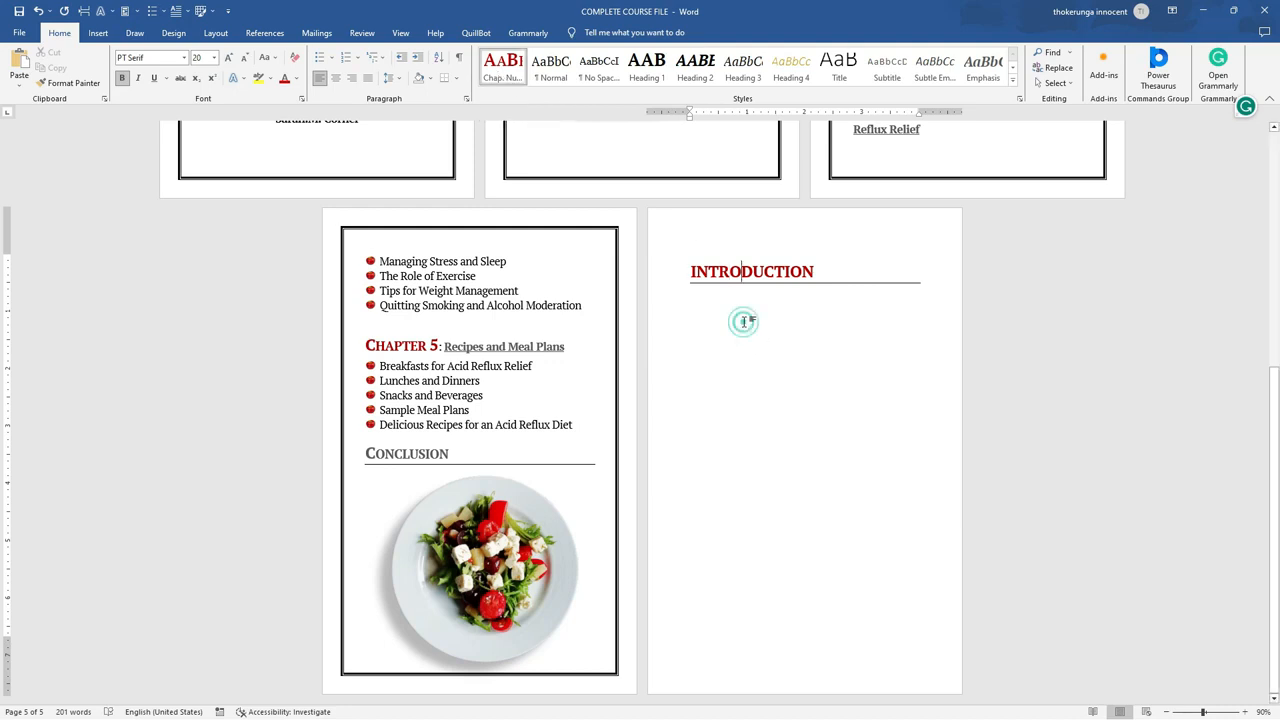
- Start a new paragraph below the INTRODUCTION heading and paste the copied introduction there as text only
click(820, 271)
key(Return)
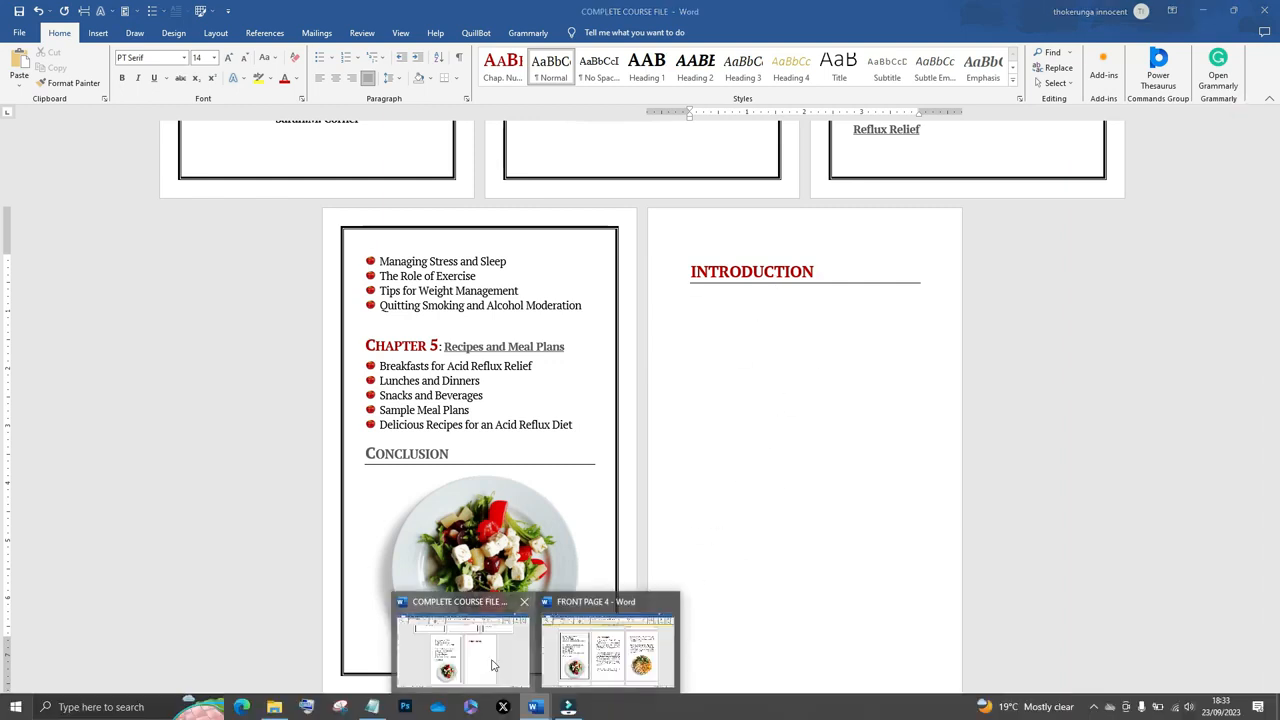
click(711, 301)
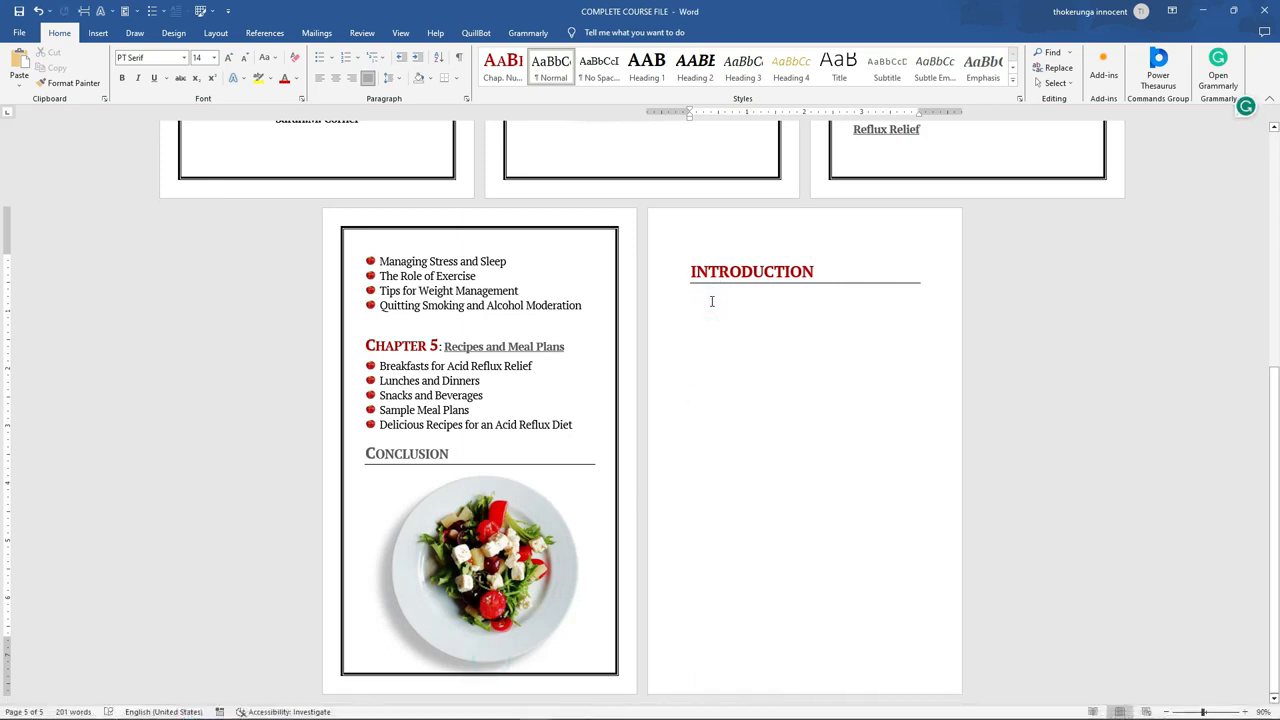
right_click(712, 301)
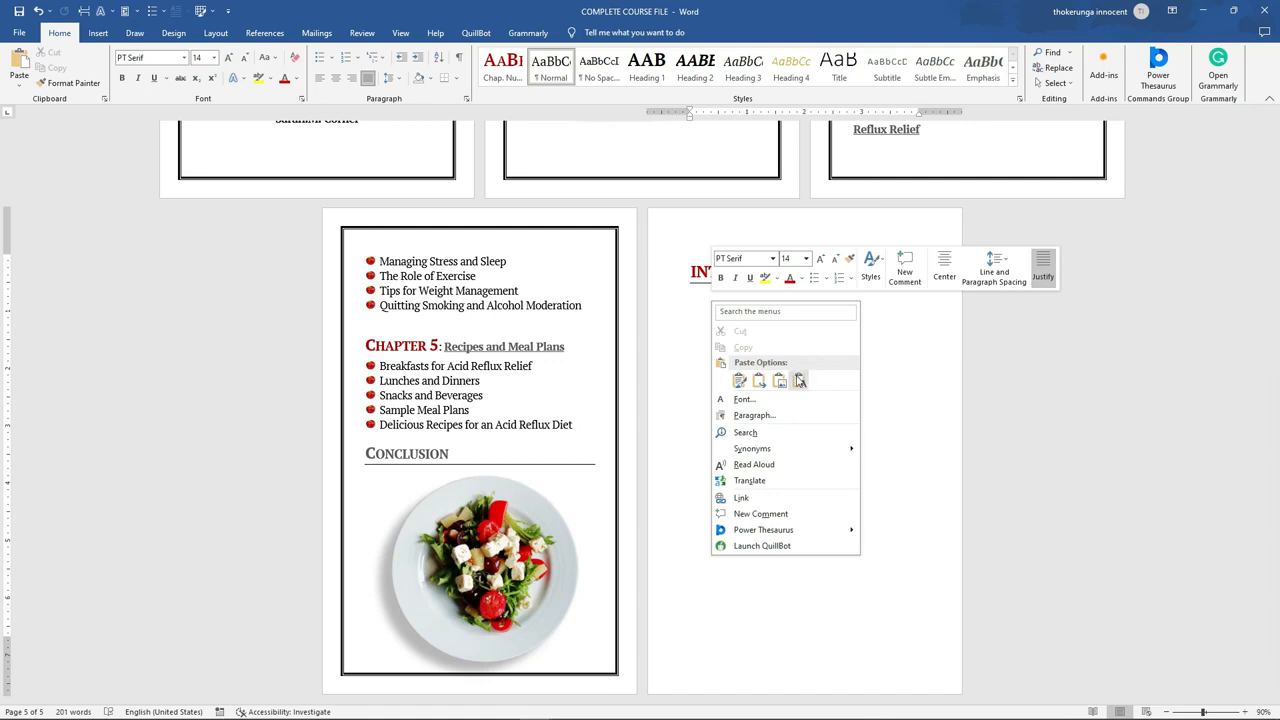
click(799, 381)
- Replace the lowercase first letter of the introduction's opening paragraph with a capital S
click(531, 317)
text(S)
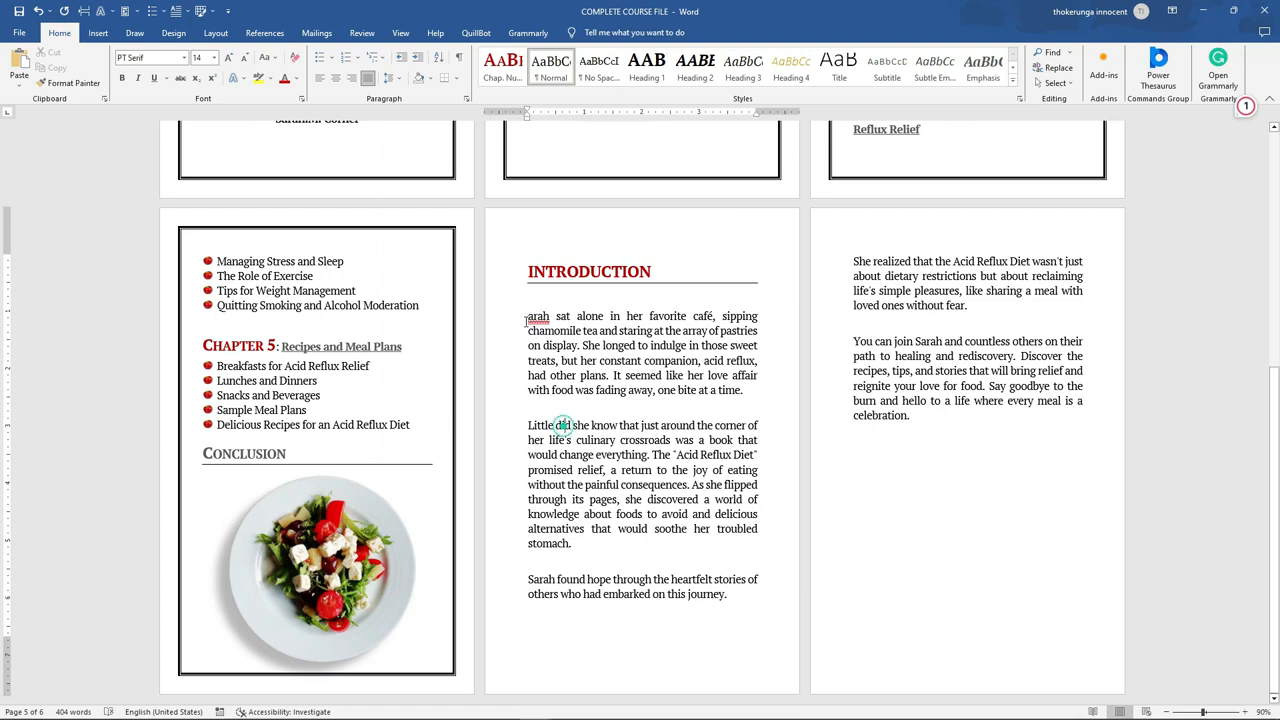
key(ctrl+z)
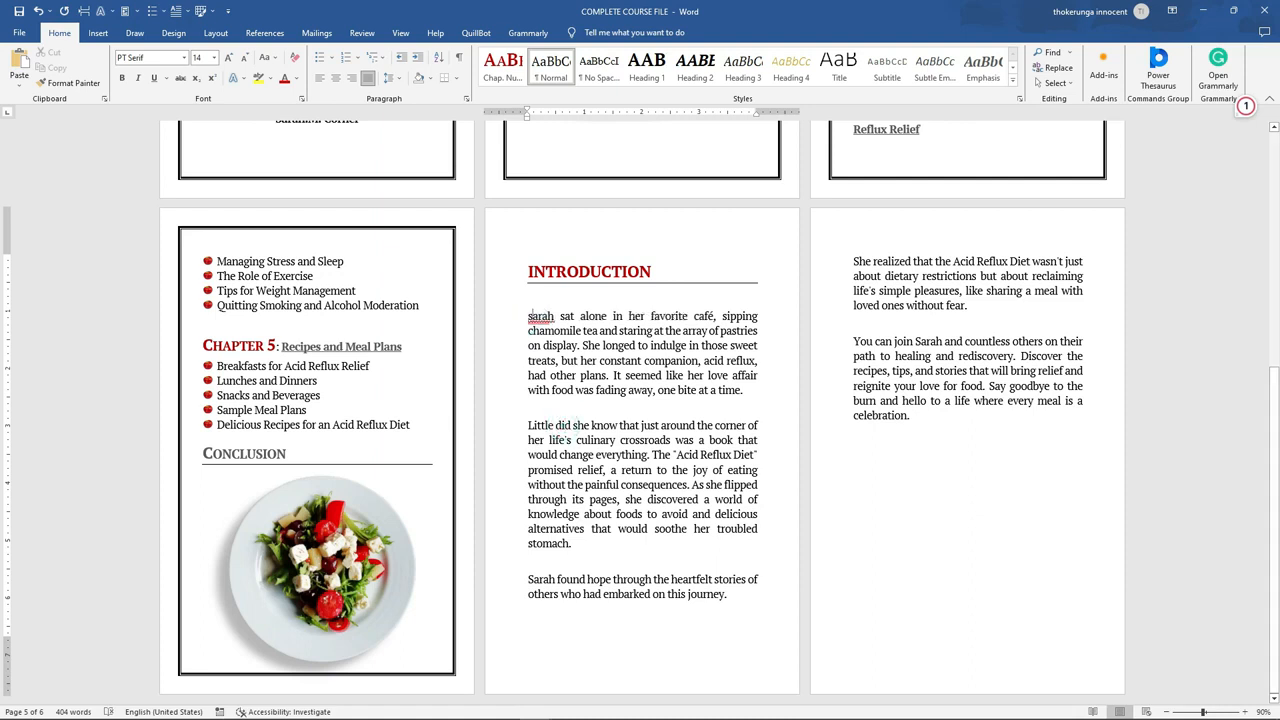
key(BackSpace)
text(S)
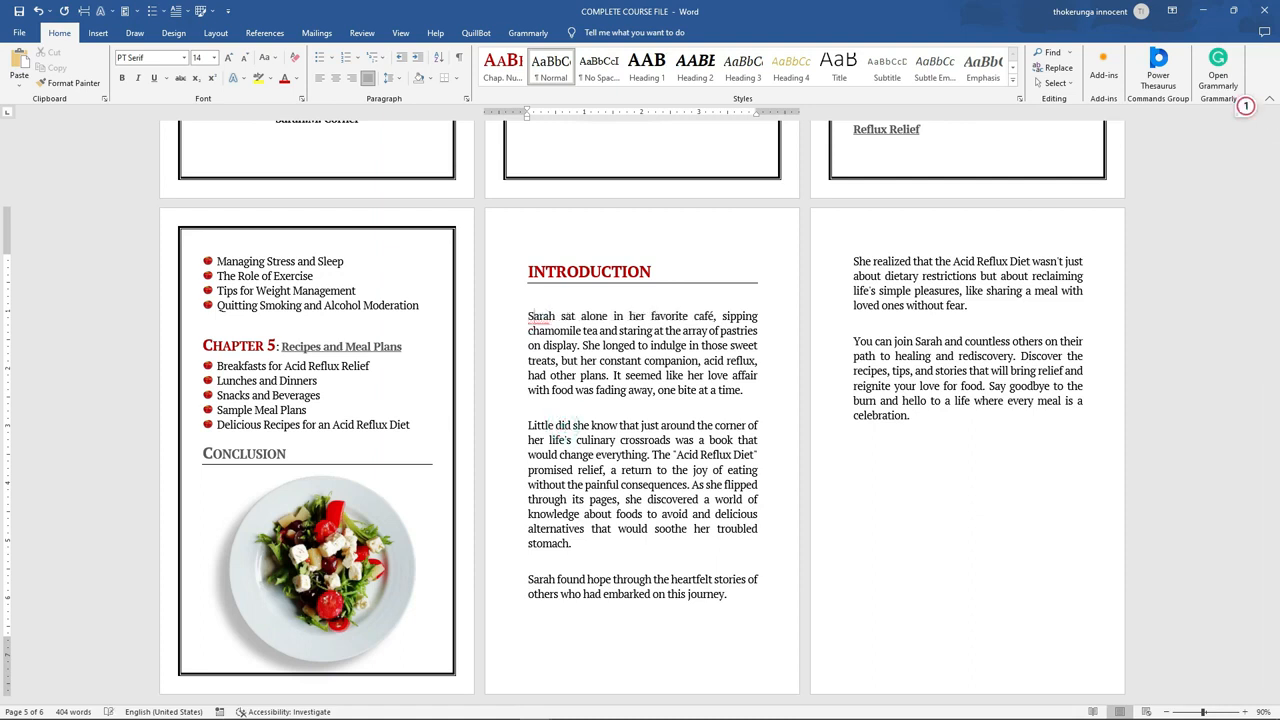
click(540, 318)
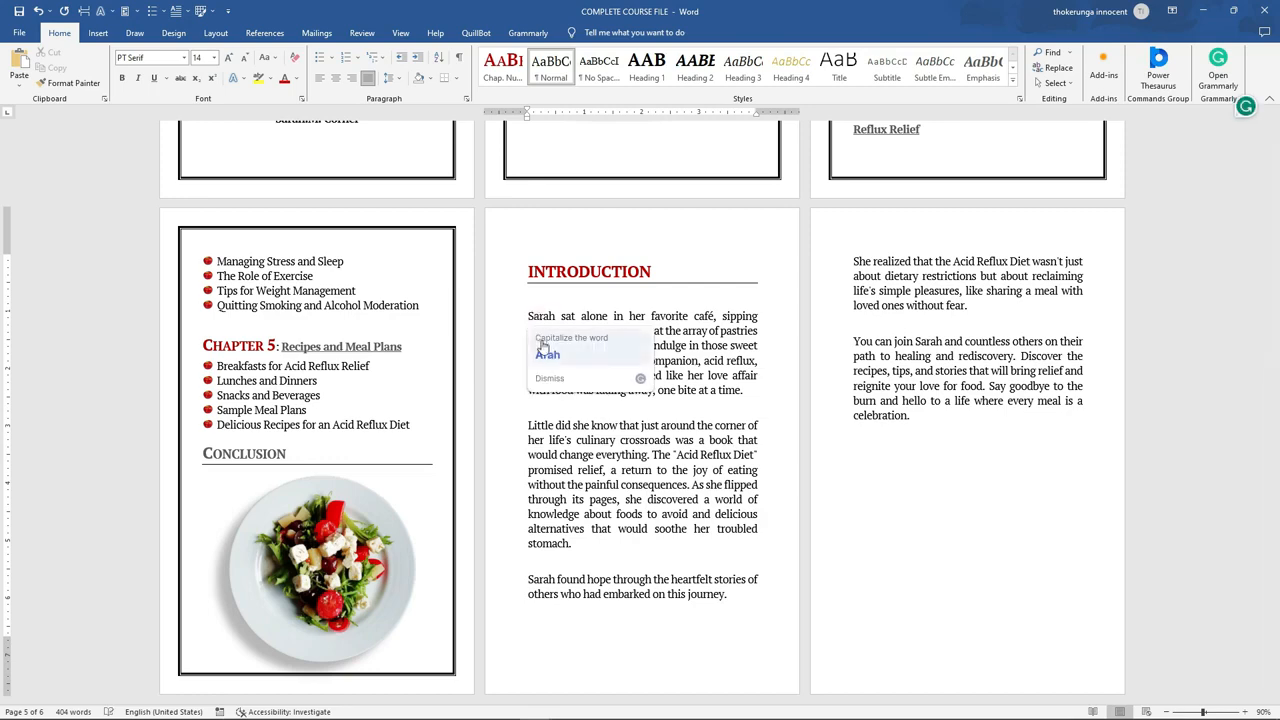
click(581, 440)
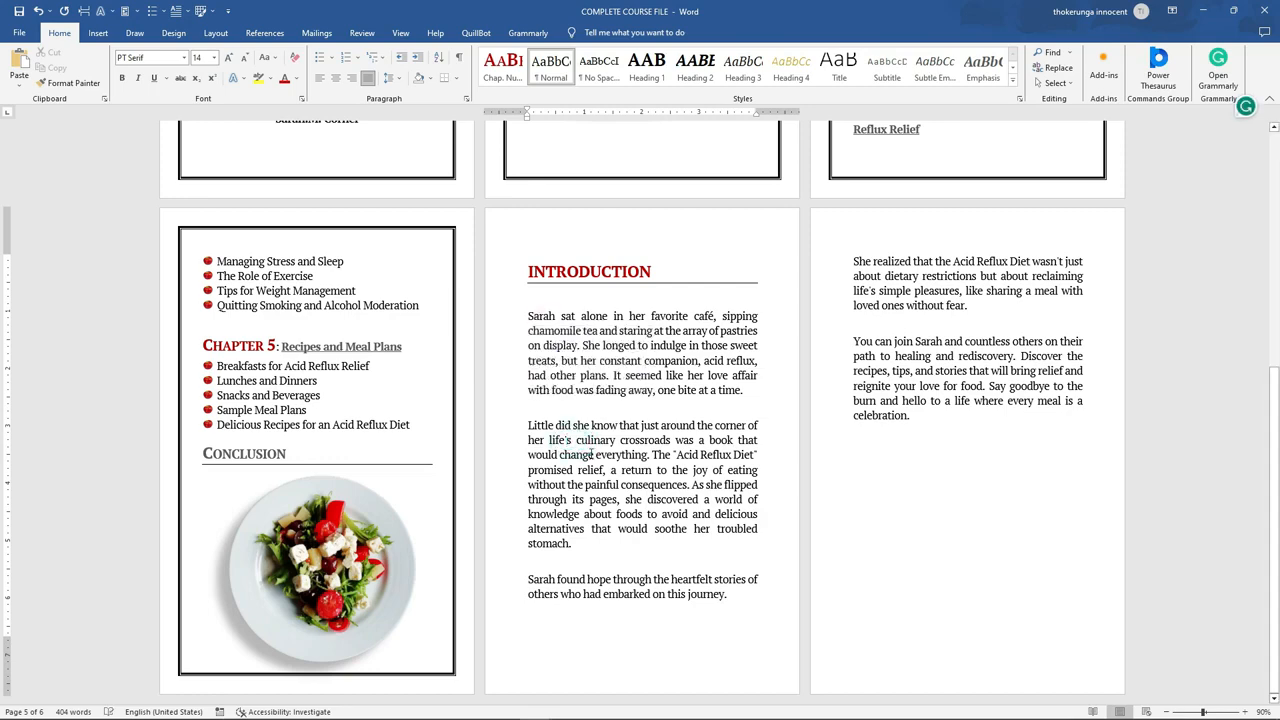
- Remove the empty line between the INTRODUCTION heading and the first body paragraph
scroll(593, 453, up, 1)
scroll(593, 453, down, 1)
click(555, 296)
key(BackSpace)
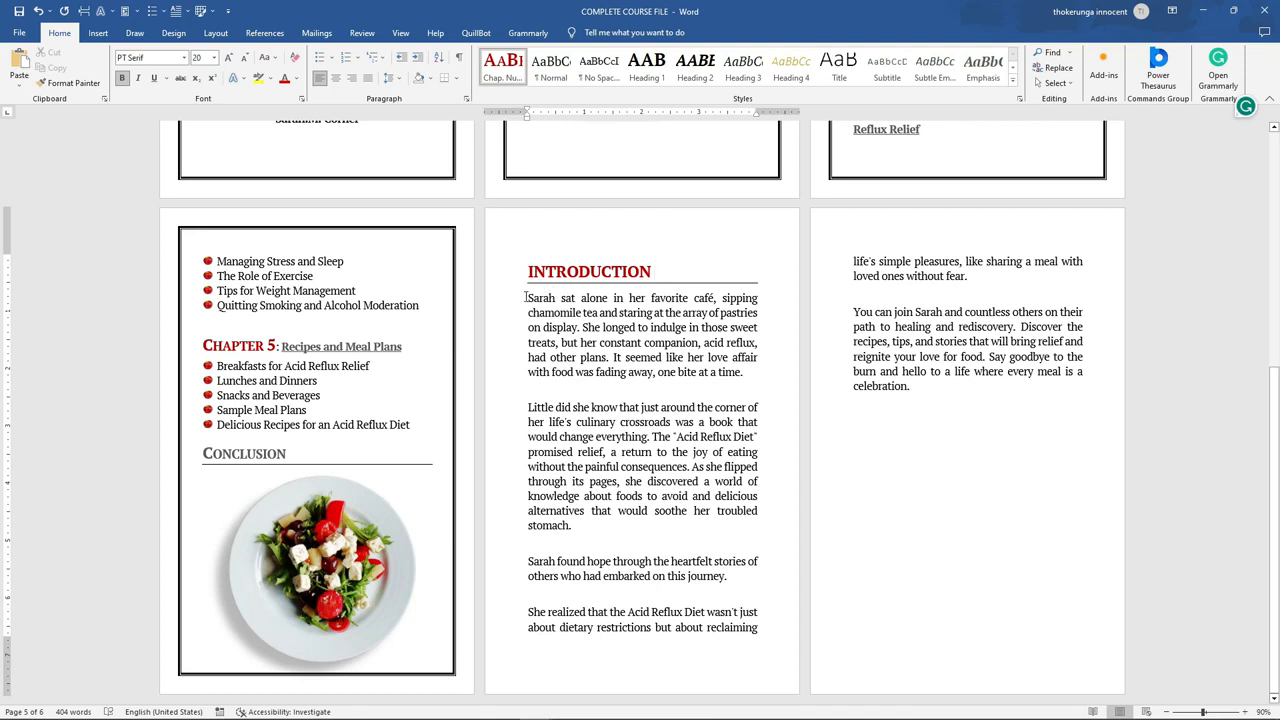
- Insert an empty paragraph between the INTRODUCTION heading and the first body paragraph and shrink its font size to 1
click(527, 297)
key(Return)
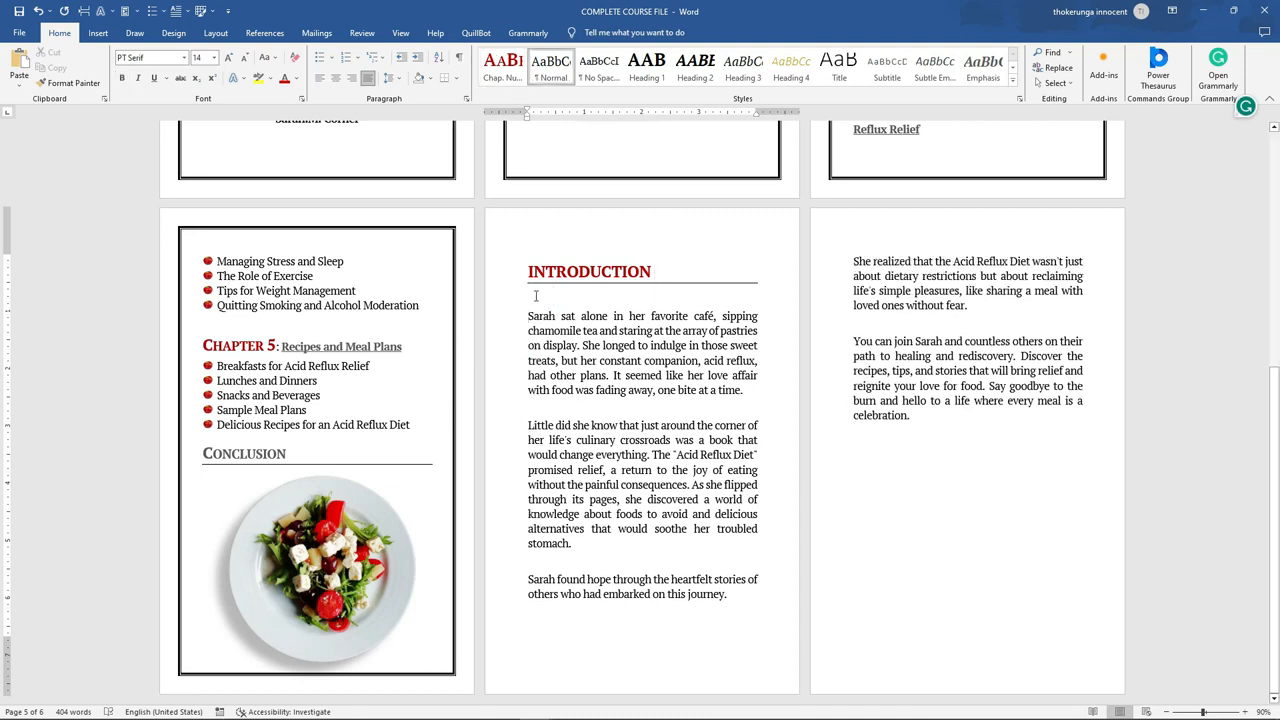
click(530, 292)
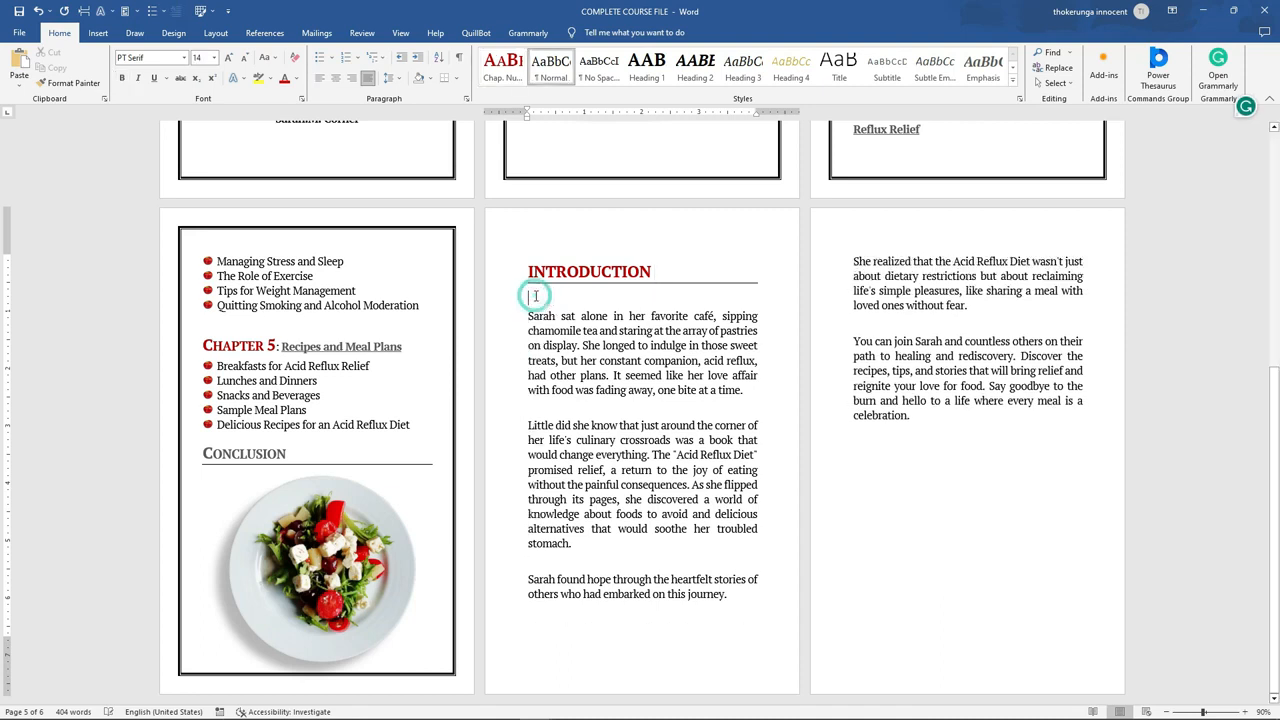
click(248, 58)
click(248, 58)
double_click(248, 58)
double_click(248, 58)
double_click(248, 58)
double_click(248, 58)
click(248, 58)
click(248, 58)
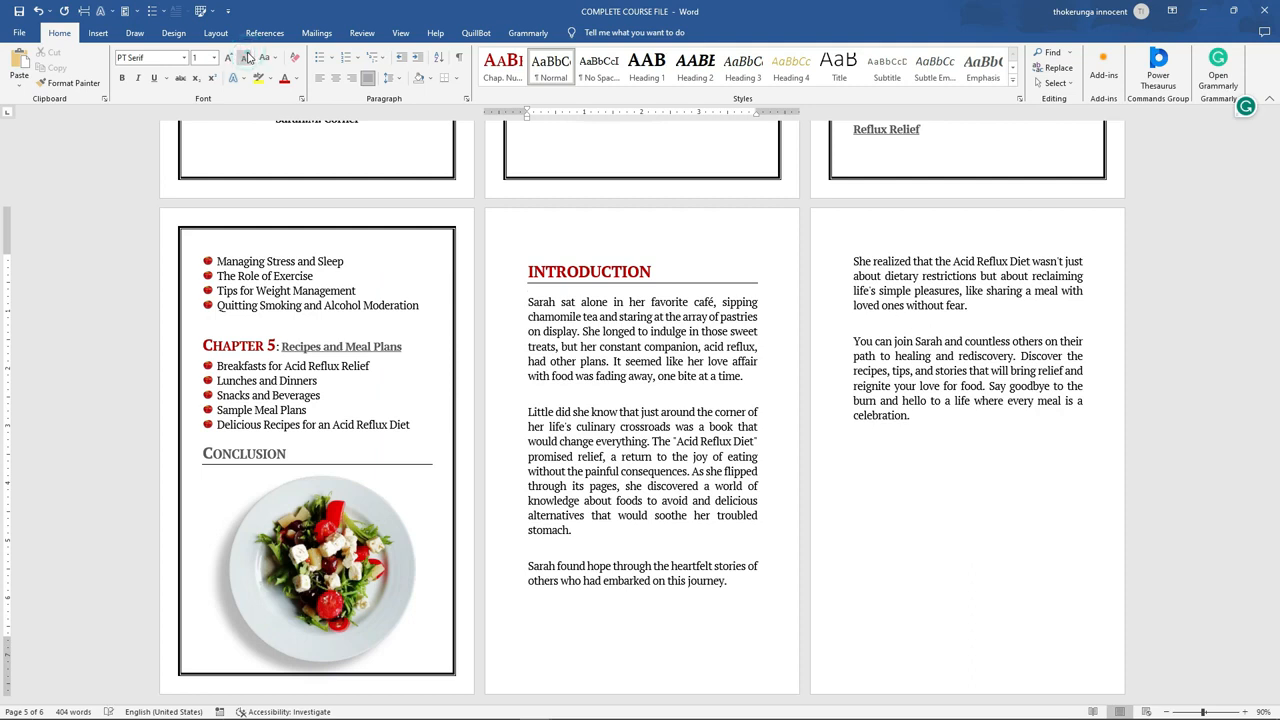
click(606, 429)
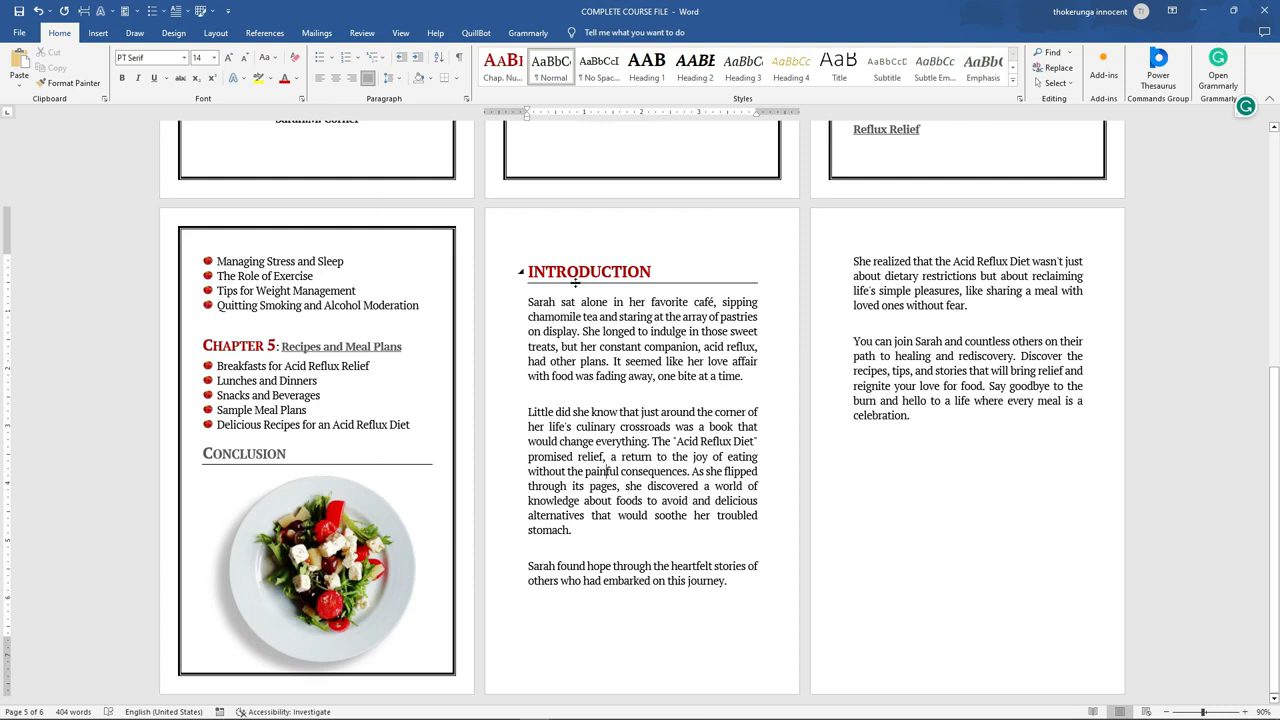
- Place the text cursor at the end of the introduction's last paragraph, after "celebration."
click(914, 415)
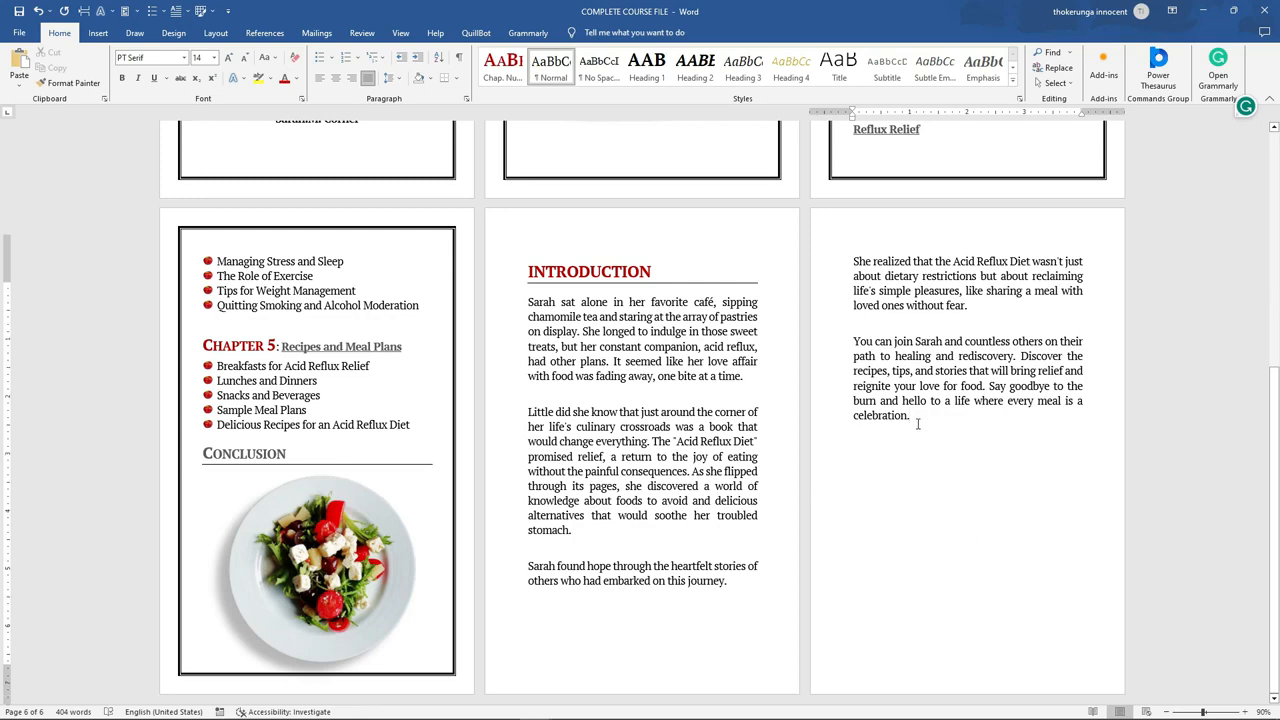
scroll(917, 424, up, 3)
scroll(917, 424, up, 1)
scroll(915, 425, down, 1)
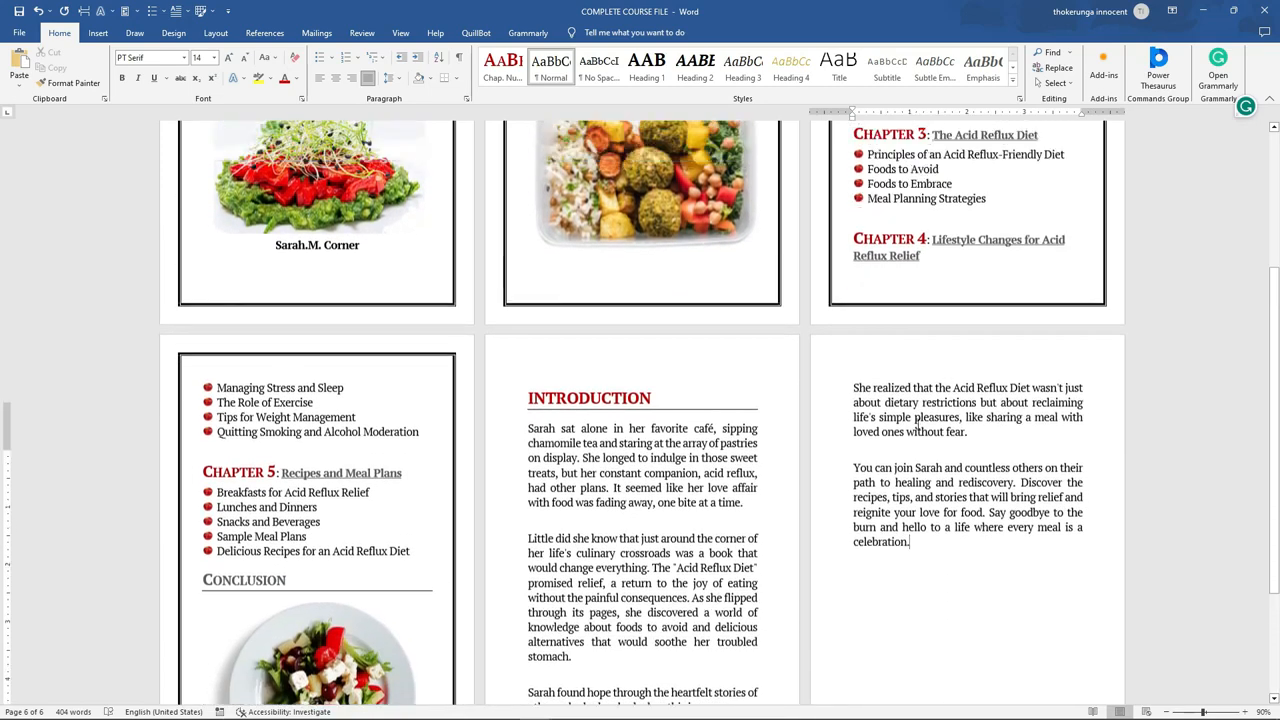
scroll(917, 424, down, 3)
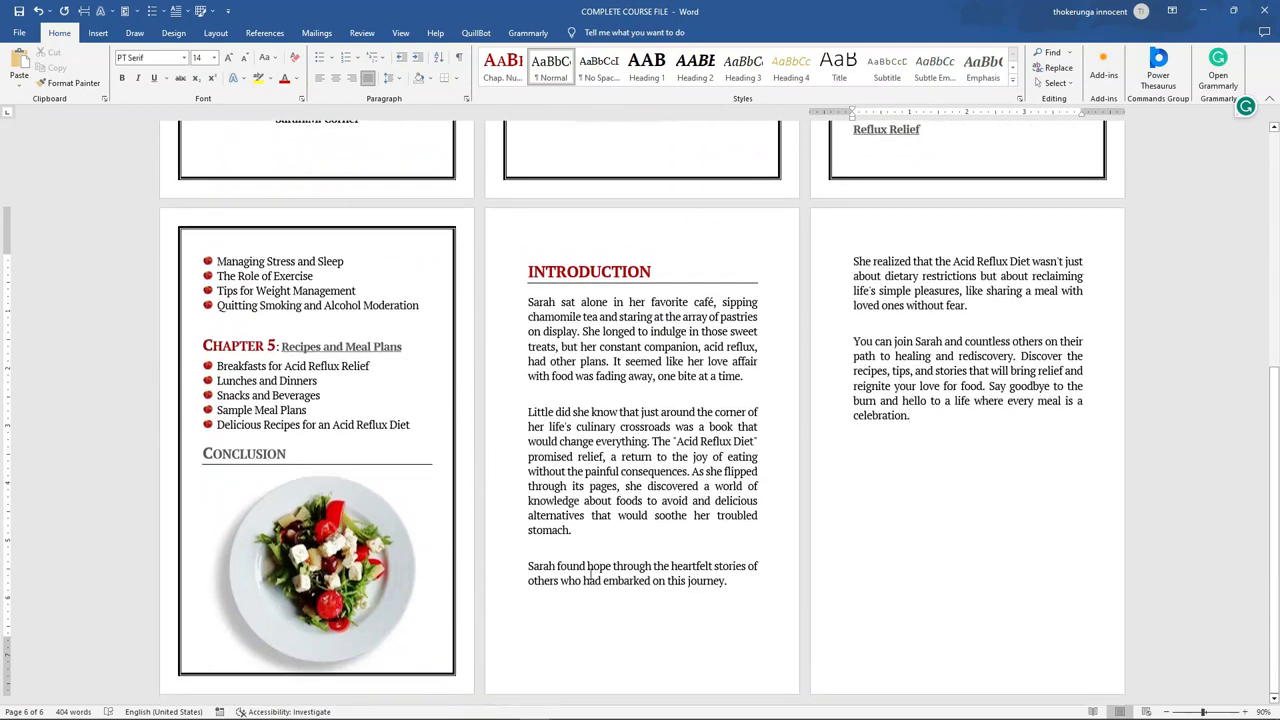
click(97, 33)
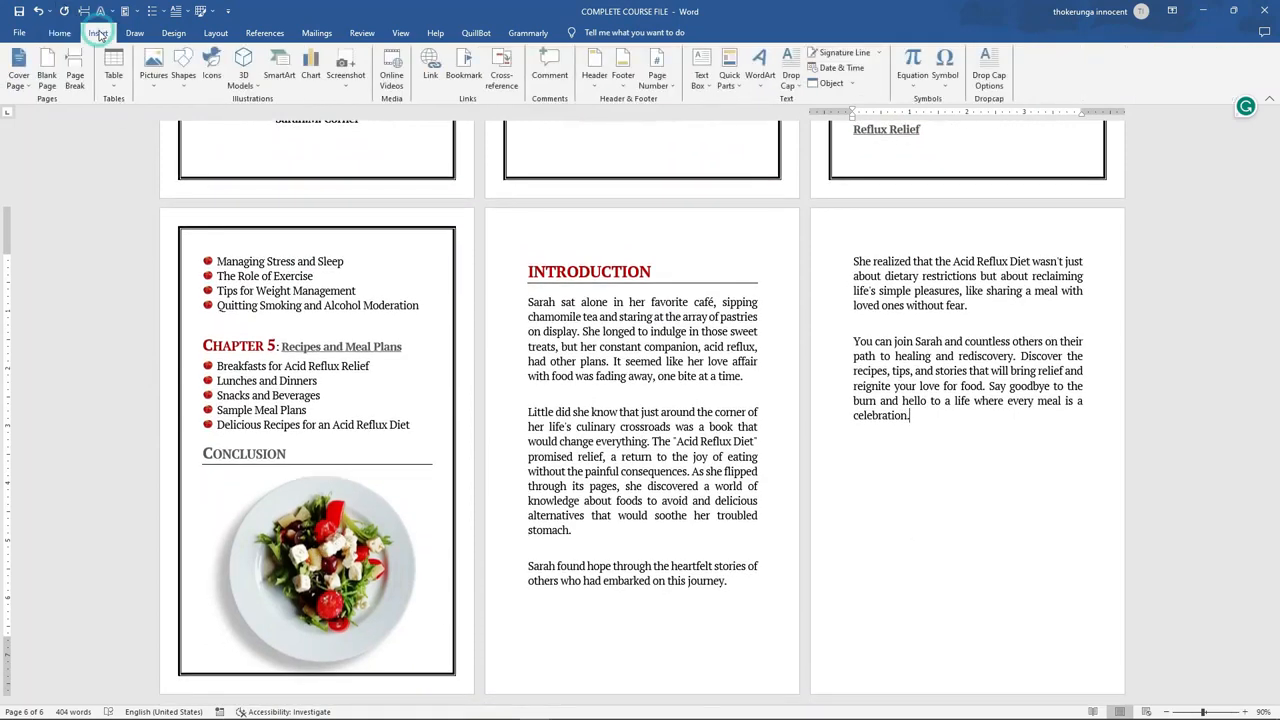
click(183, 80)
click(214, 112)
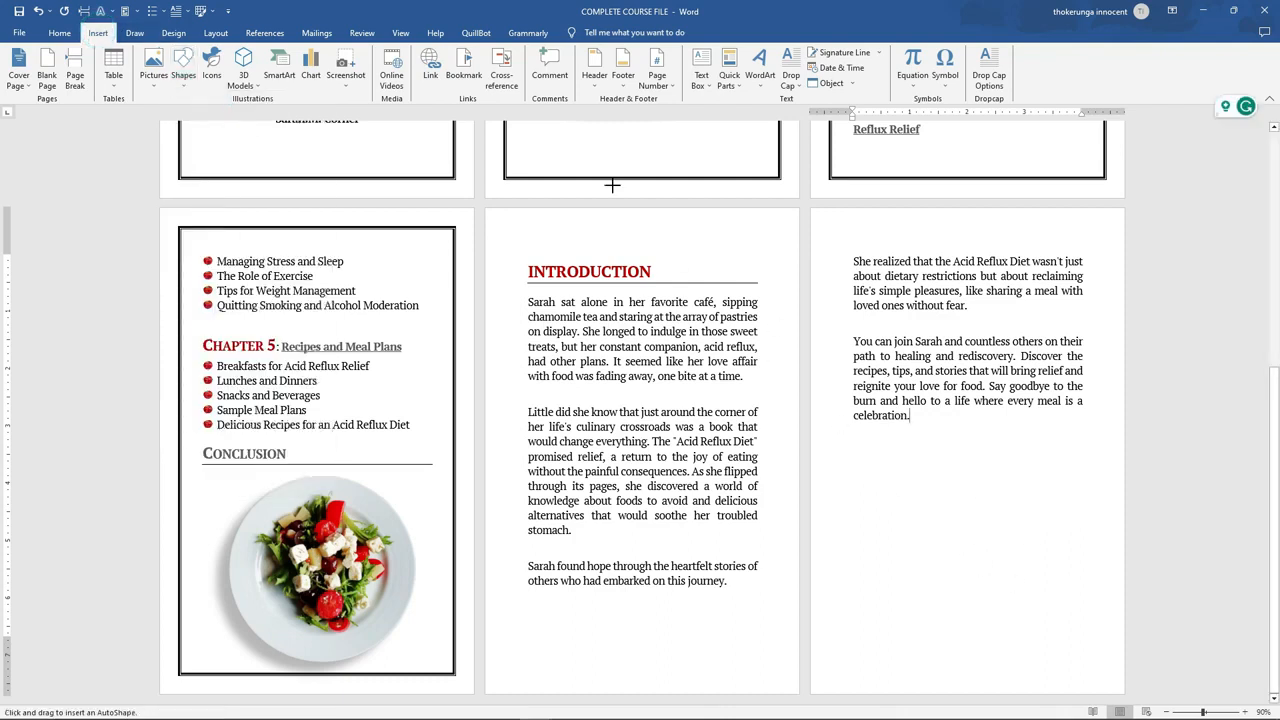
- Show the page gridlines and draw a rectangle 3.75" high and 4" wide between the margins below the introduction's last paragraph
click(400, 33)
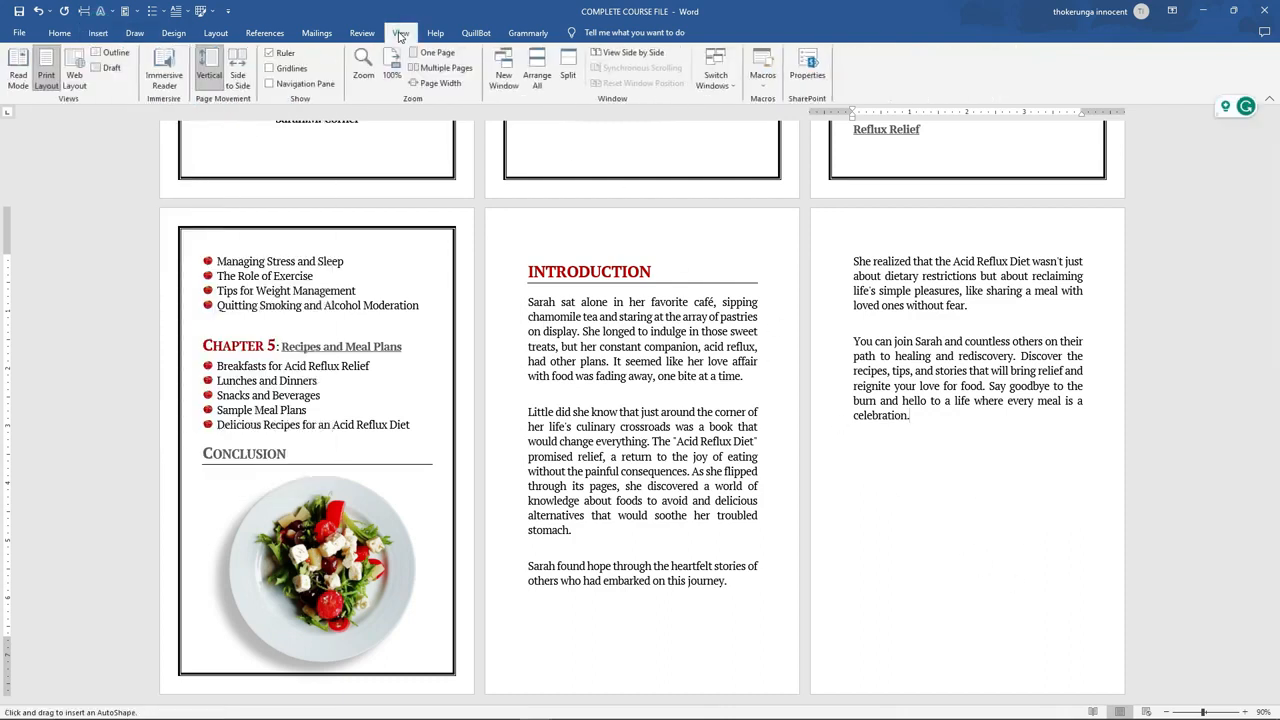
click(270, 69)
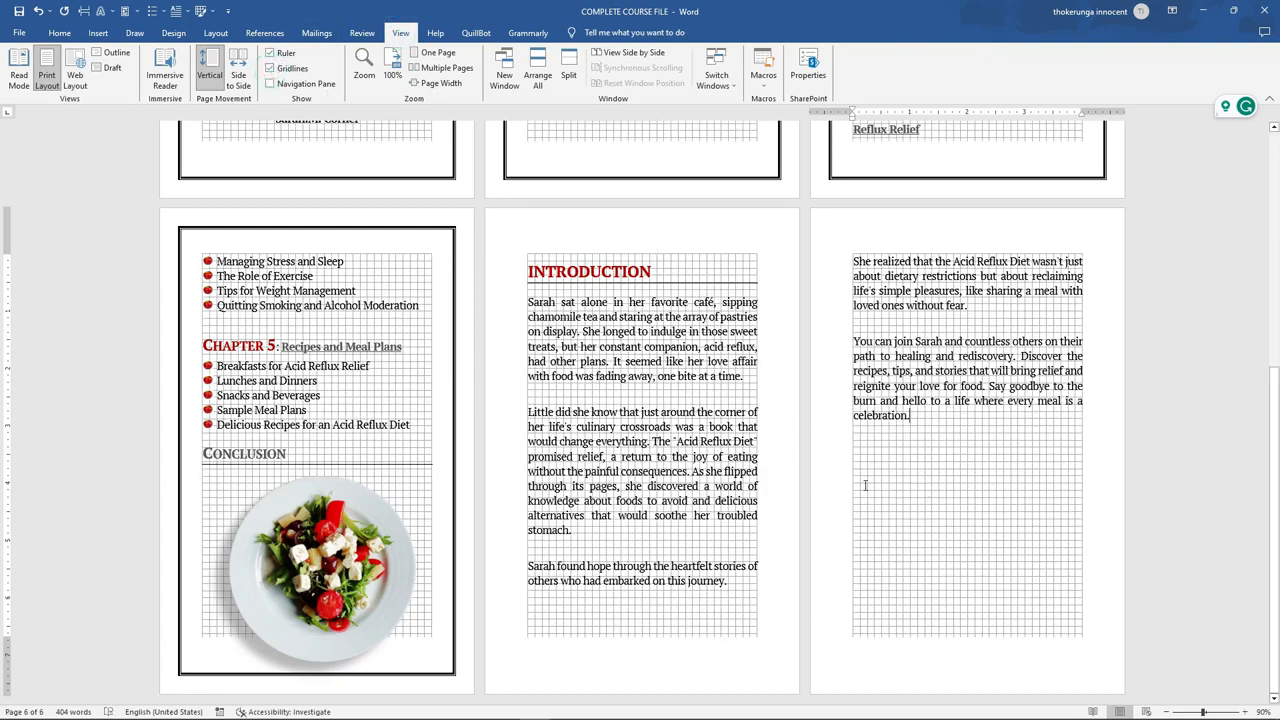
click(97, 33)
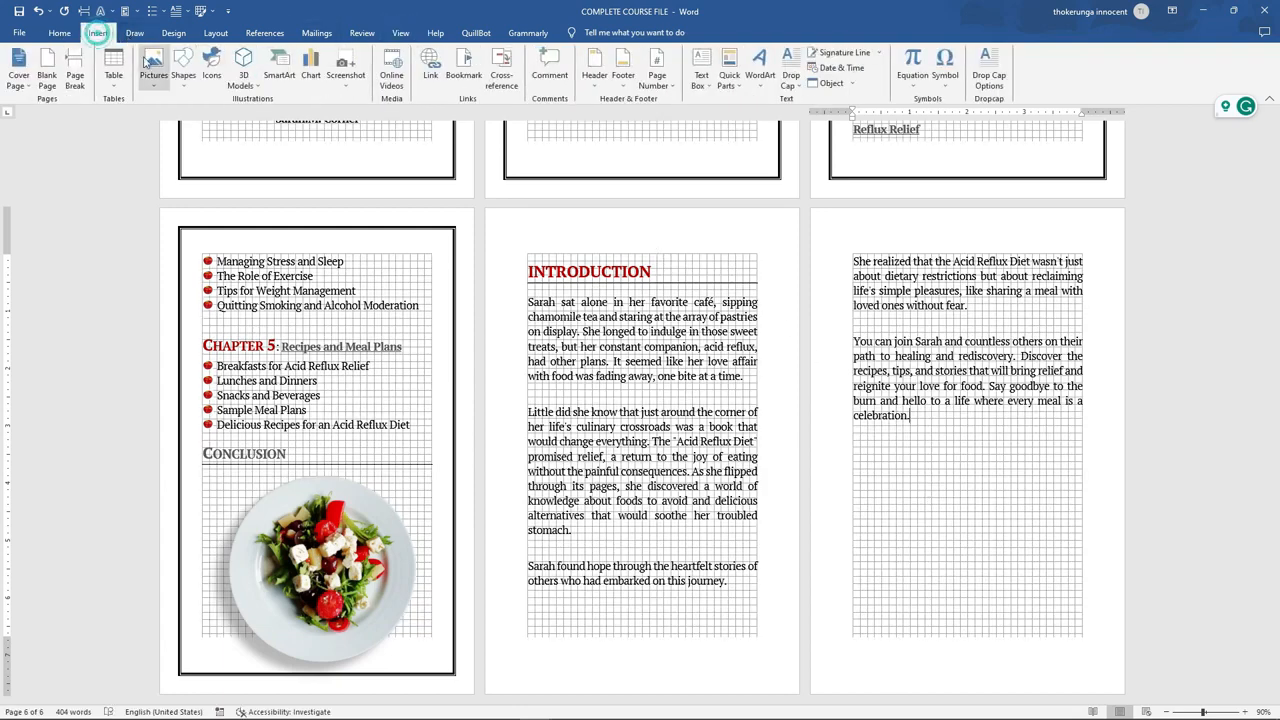
click(183, 75)
click(200, 114)
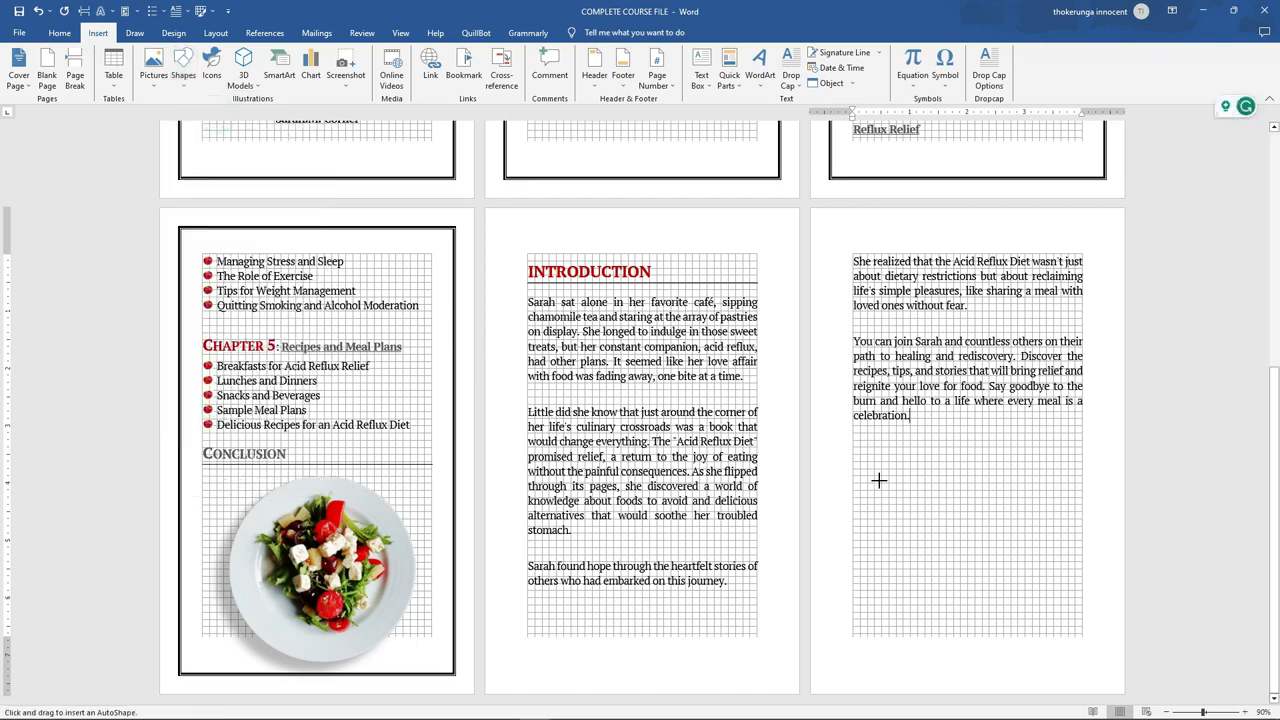
drag(853, 424, 1083, 641)
click(1097, 511)
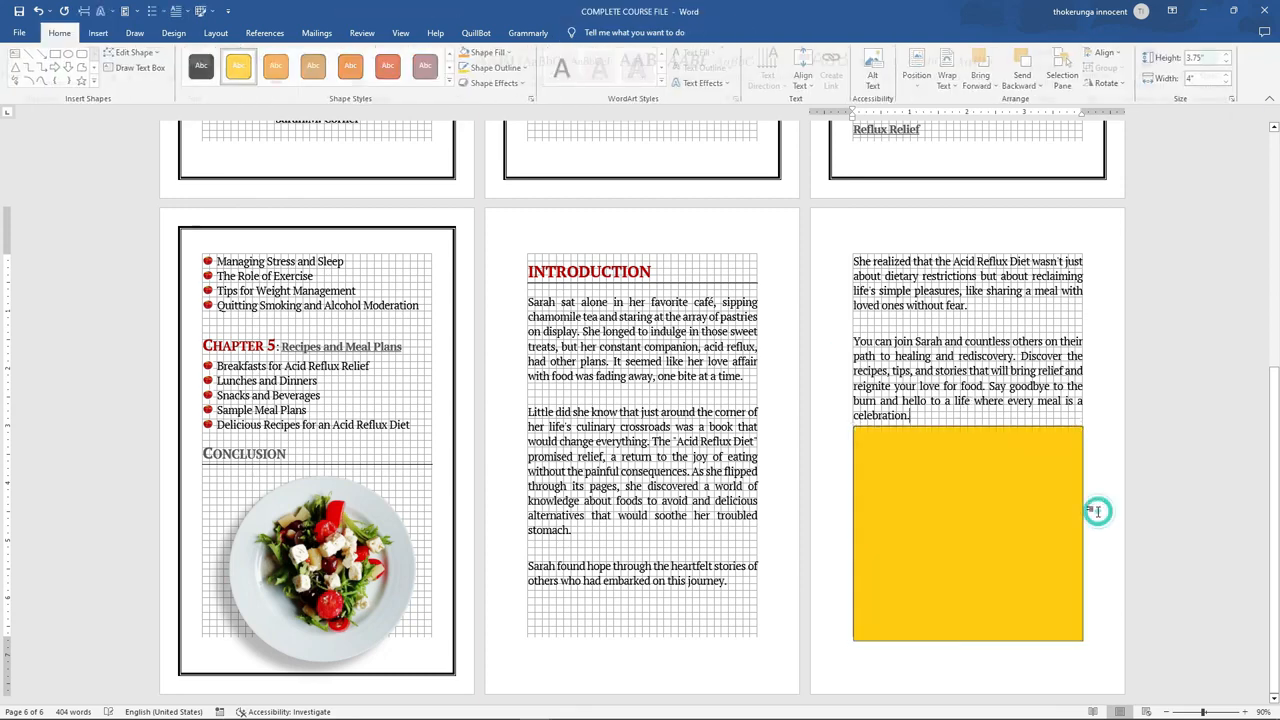
click(960, 529)
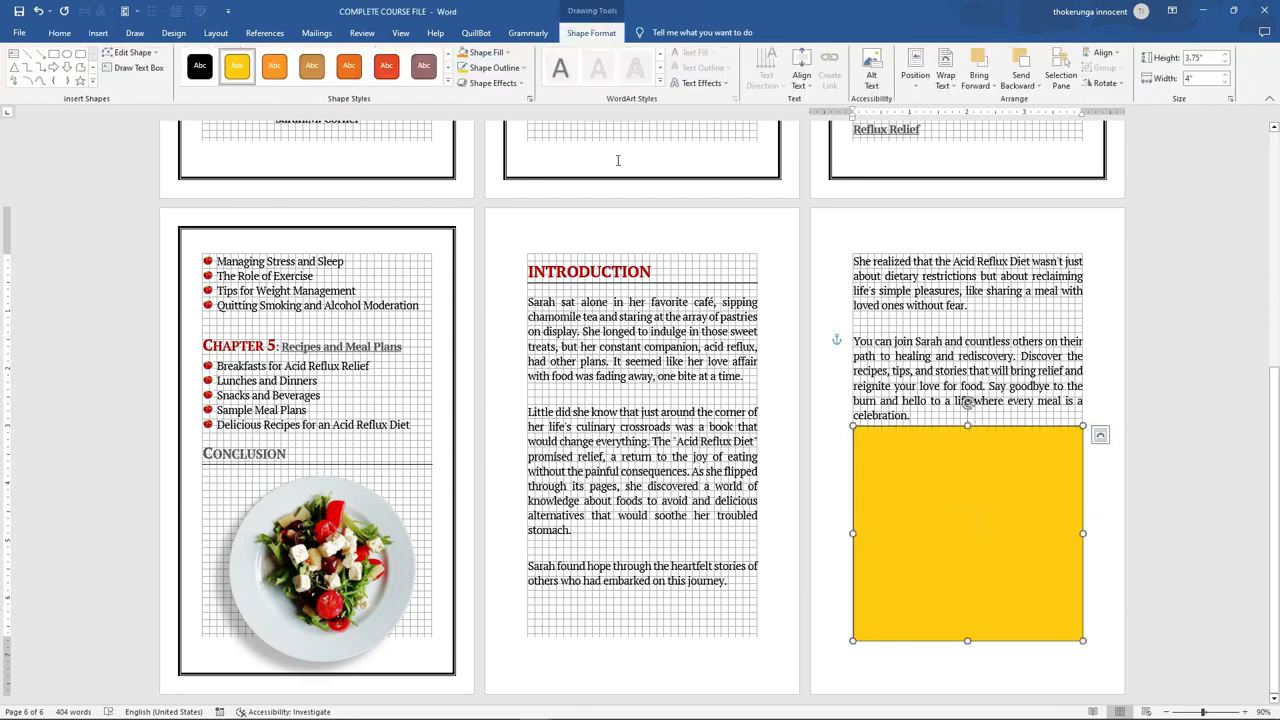
- Fill the rectangle with the food photo numbered 1527602 (1) from the PEXELS FOOD IMAGES folder on the Desktop
click(523, 67)
click(494, 236)
click(553, 310)
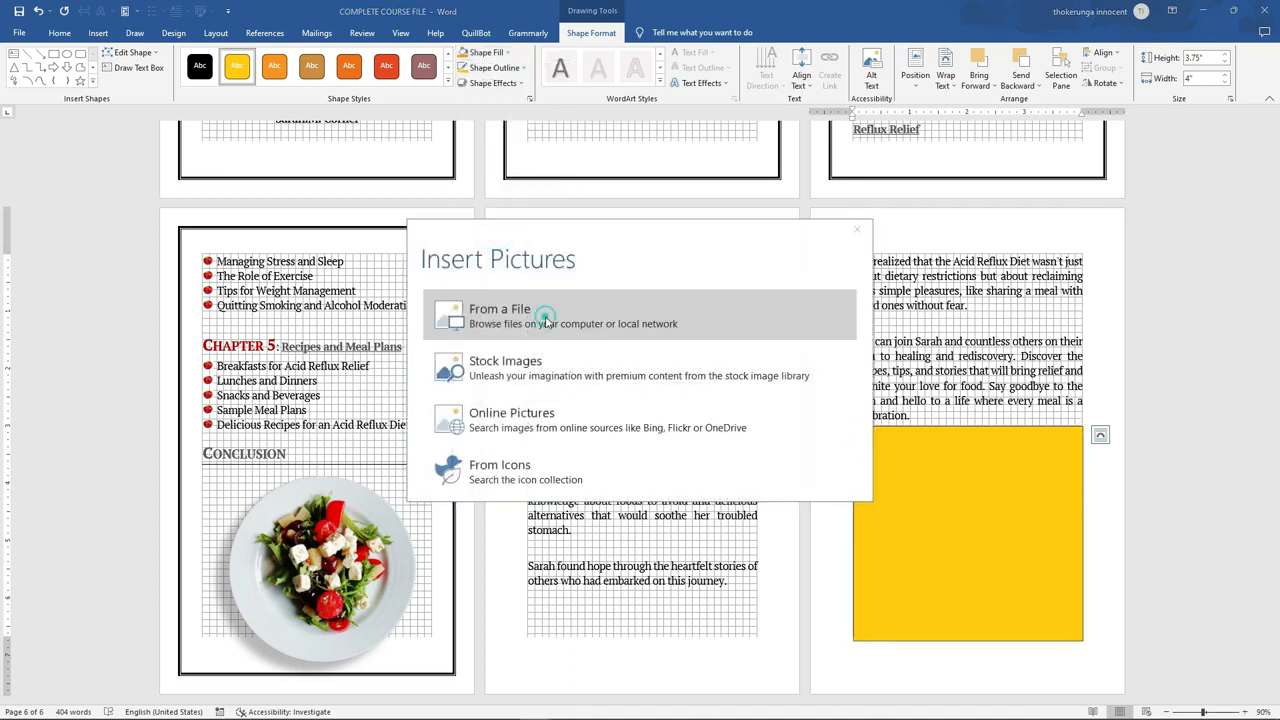
click(55, 77)
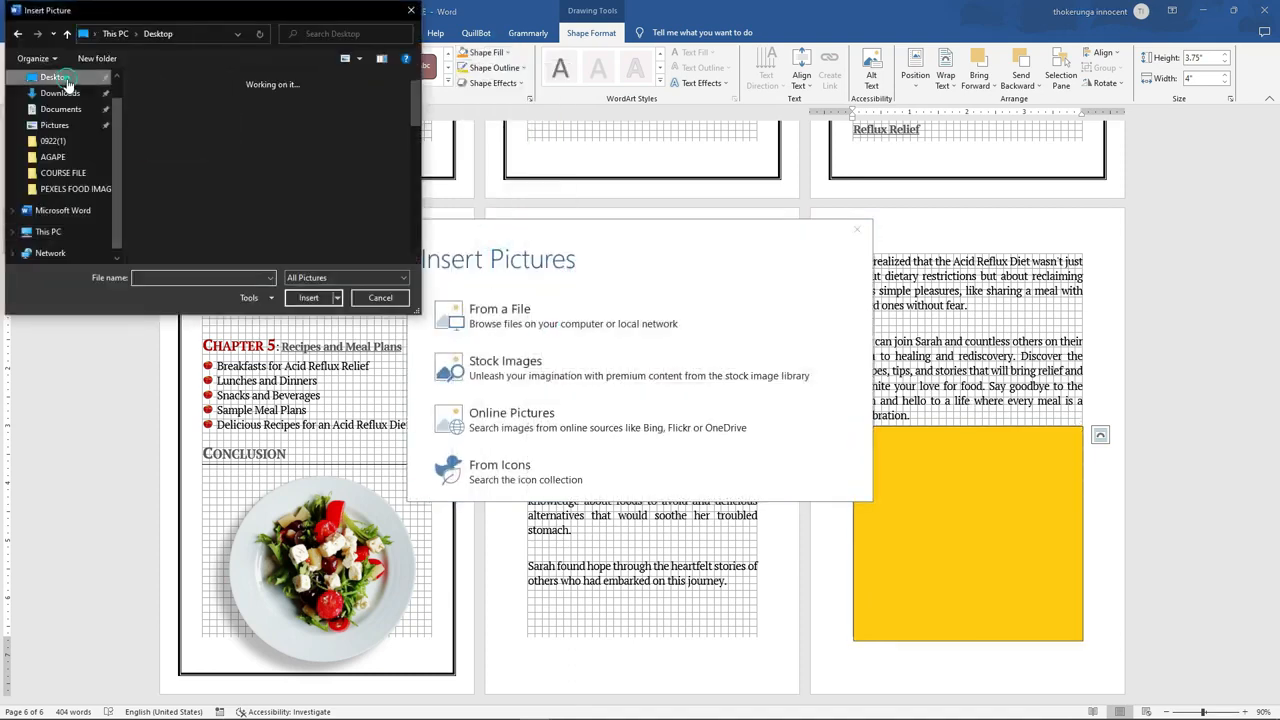
scroll(308, 152, down, 10)
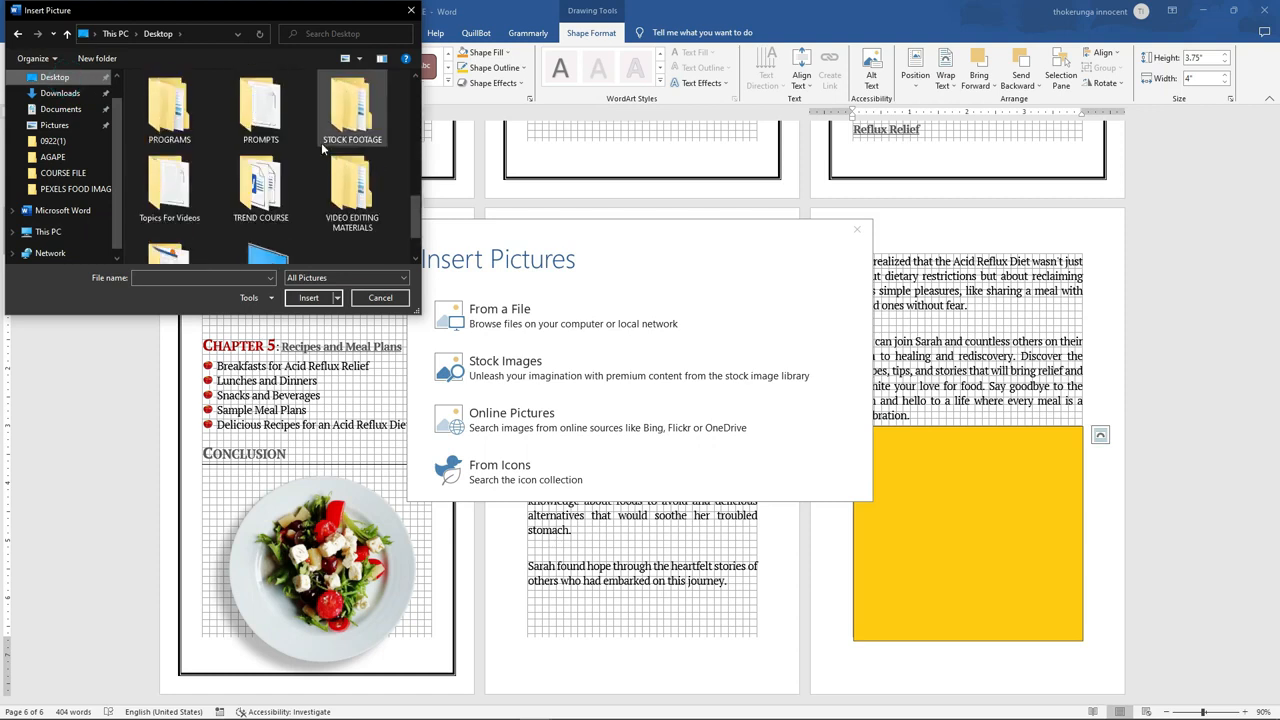
scroll(321, 148, up, 2)
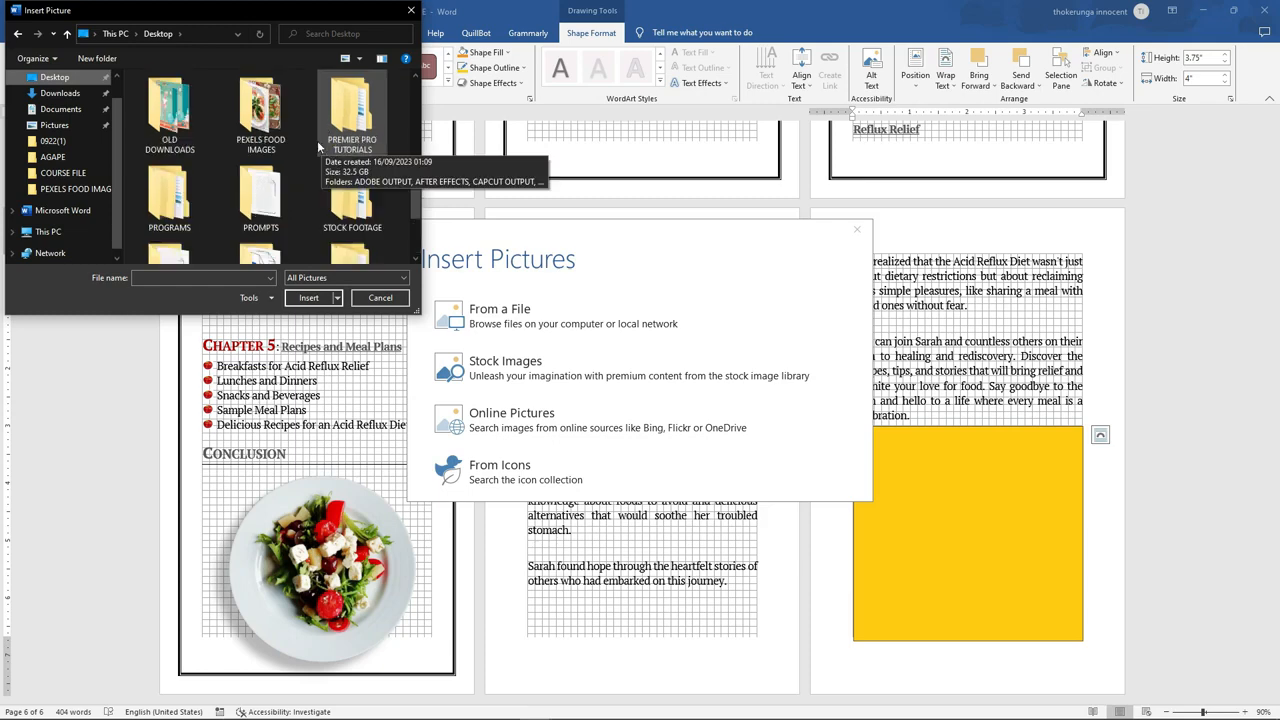
double_click(264, 122)
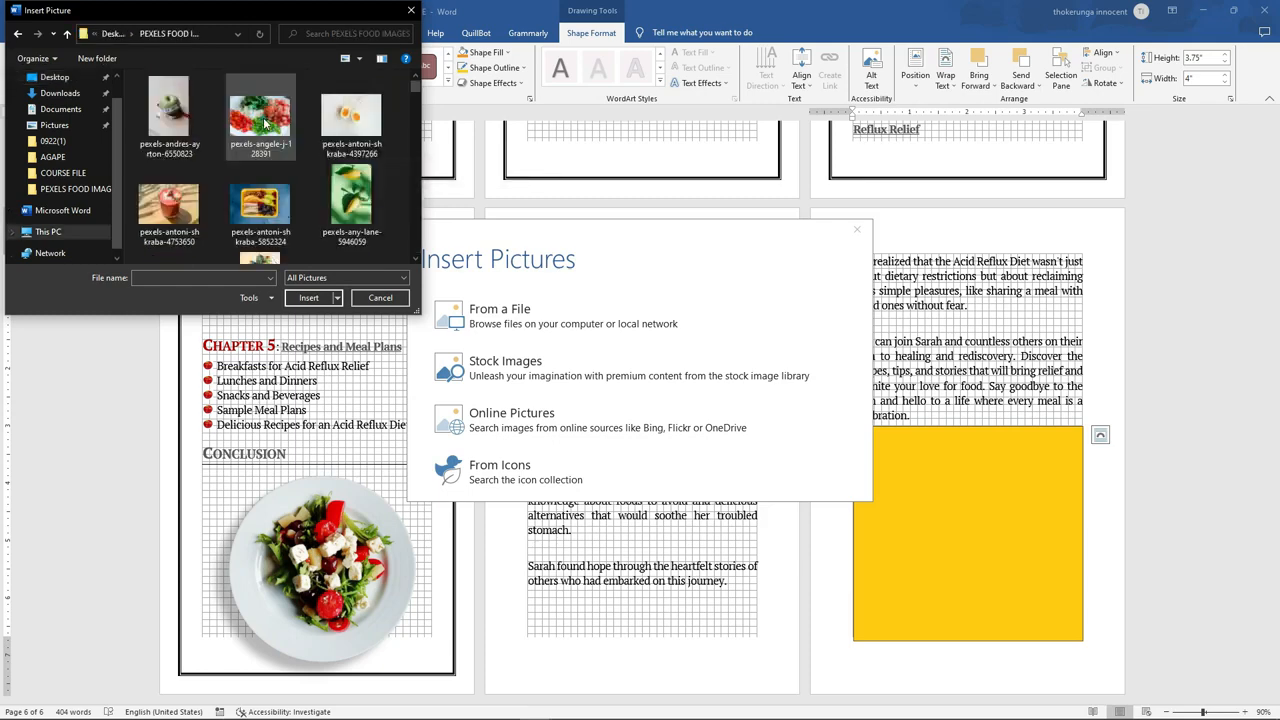
scroll(264, 122, down, 3)
scroll(262, 122, down, 1)
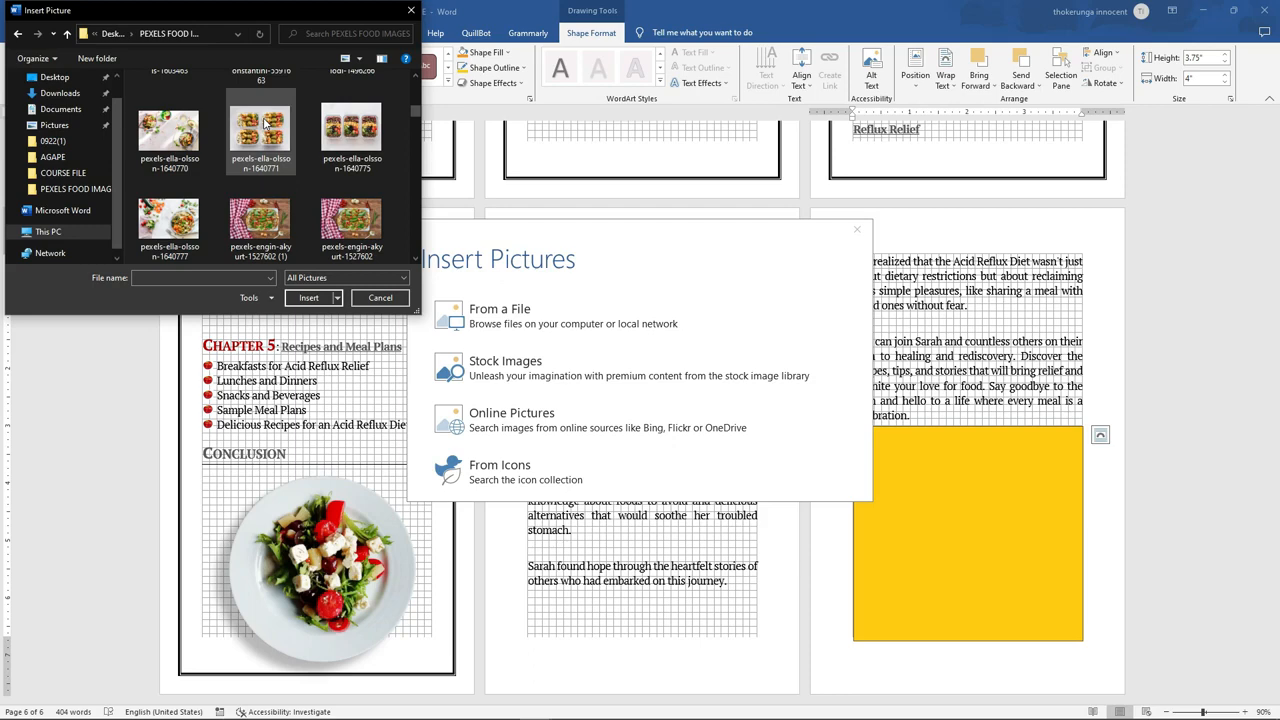
click(258, 222)
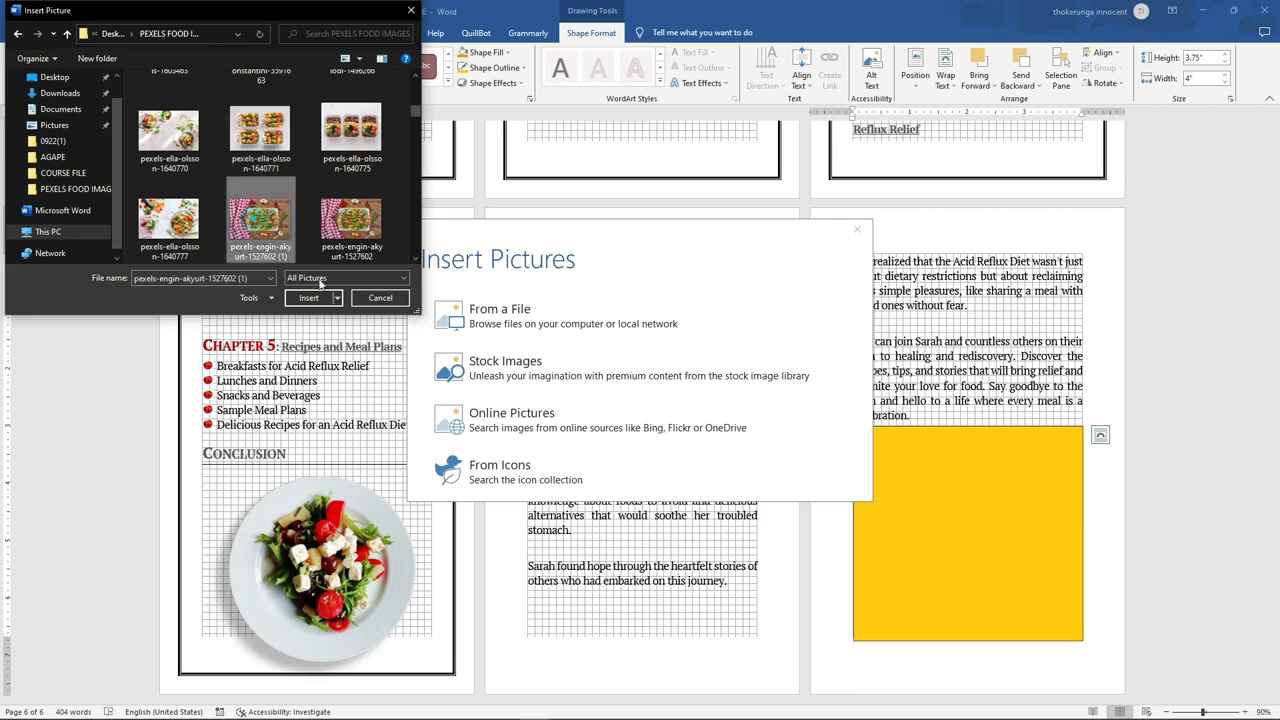
click(310, 299)
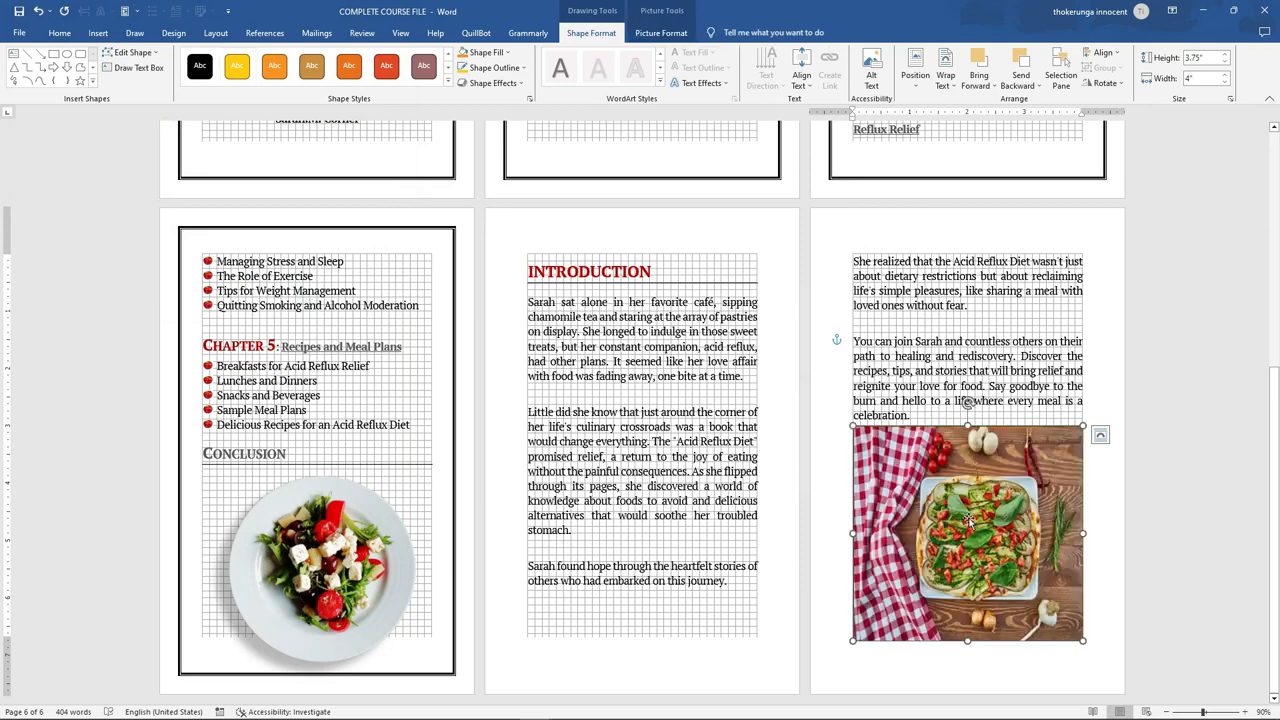
- Apply the Fill crop to the rectangle's picture, then enlarge and reposition the image so the food covers most of the frame
click(661, 32)
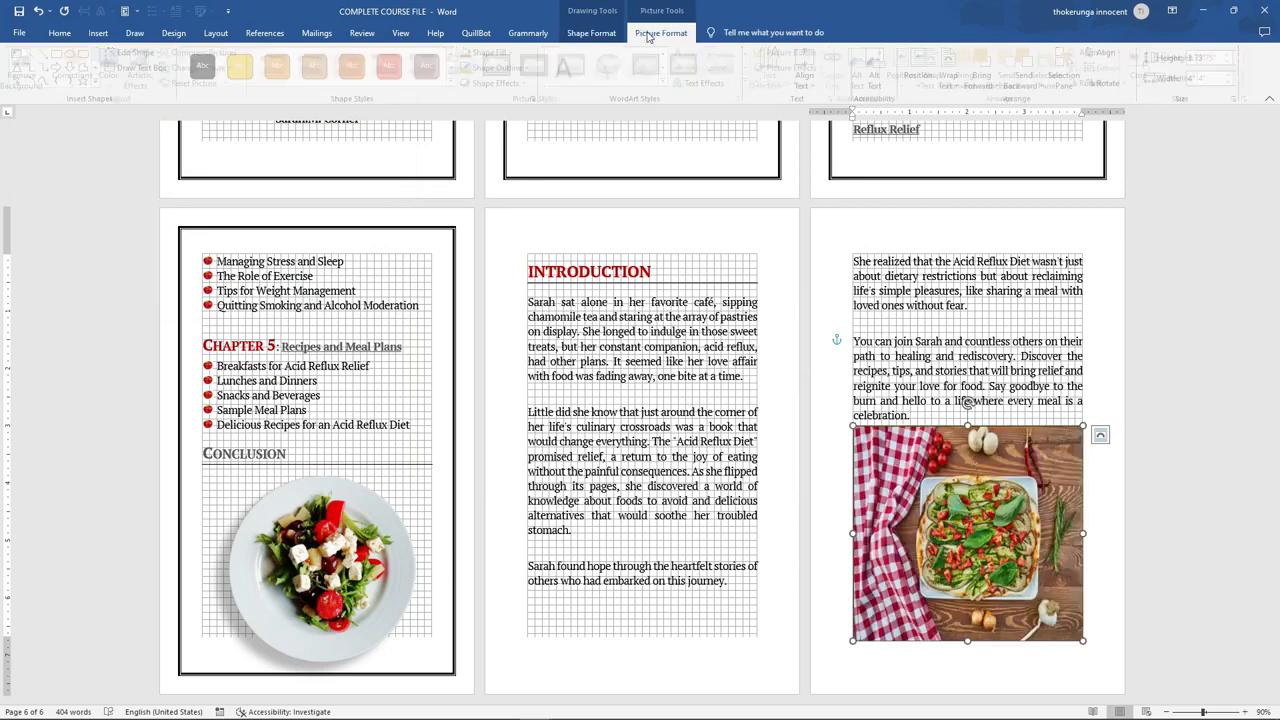
click(1147, 85)
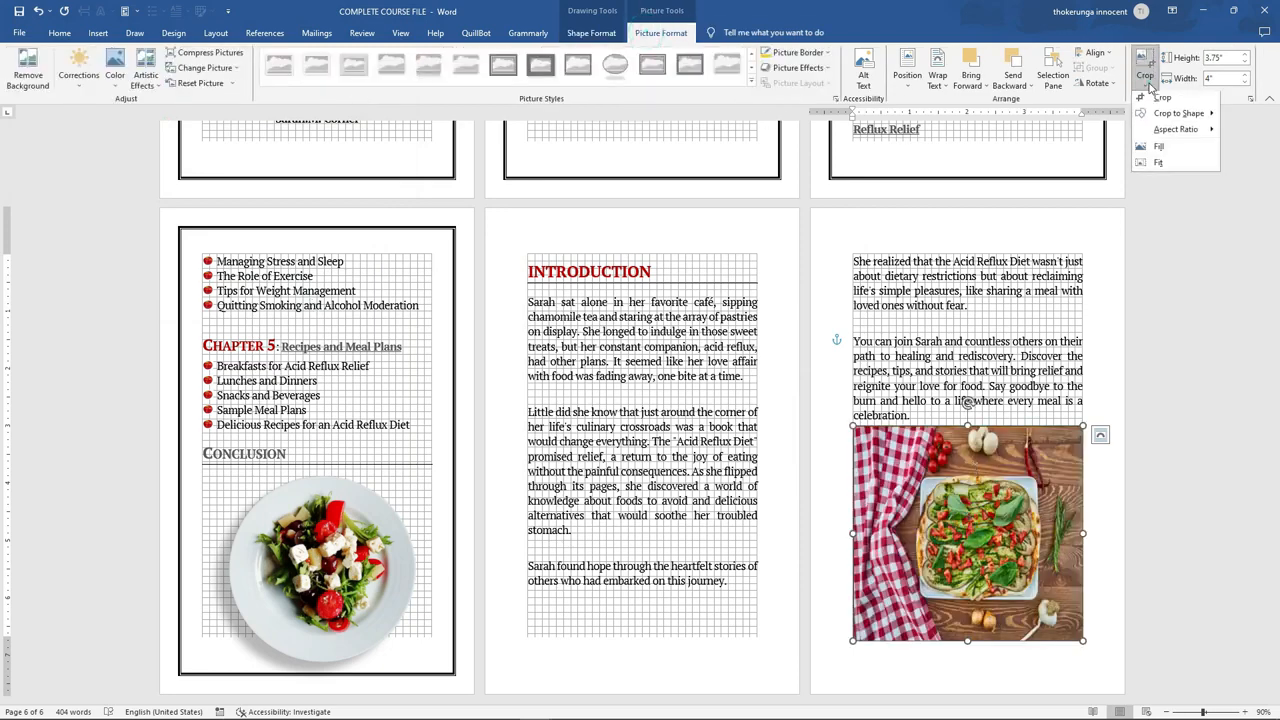
click(1165, 146)
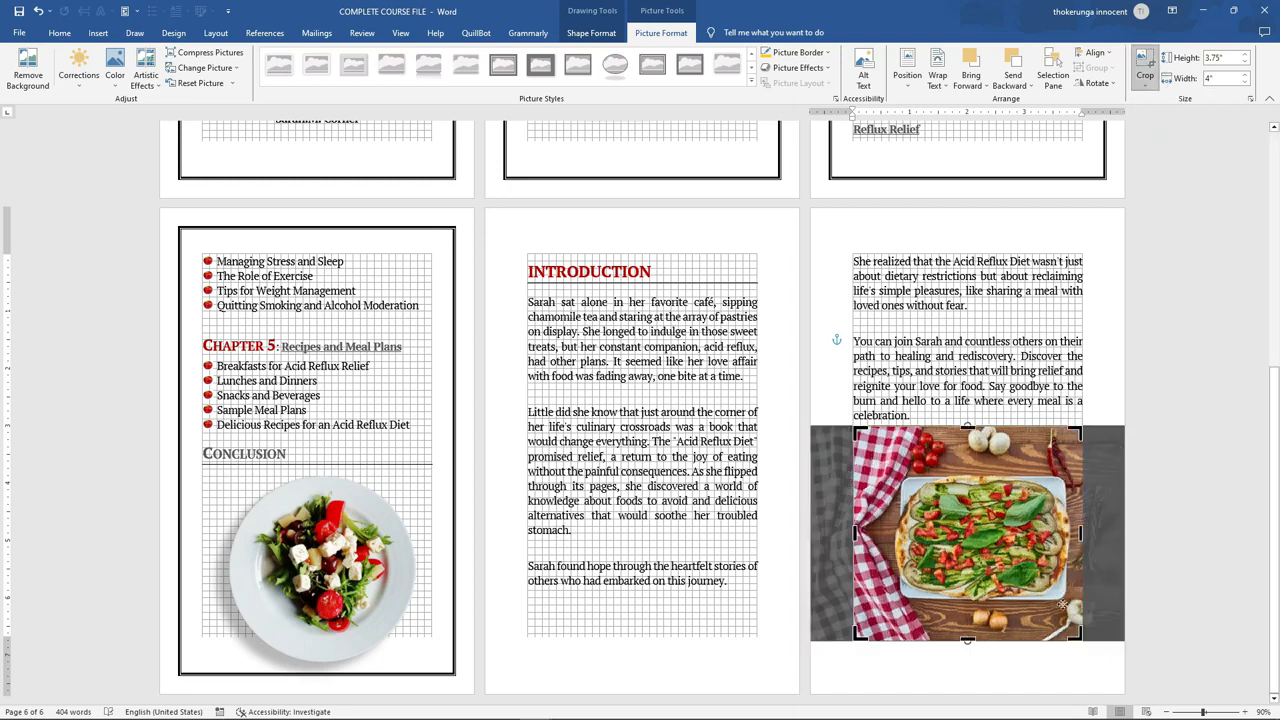
mouse_move(967, 420)
mouse_down()
mouse_move(966, 384)
mouse_move(967, 407)
mouse_up()
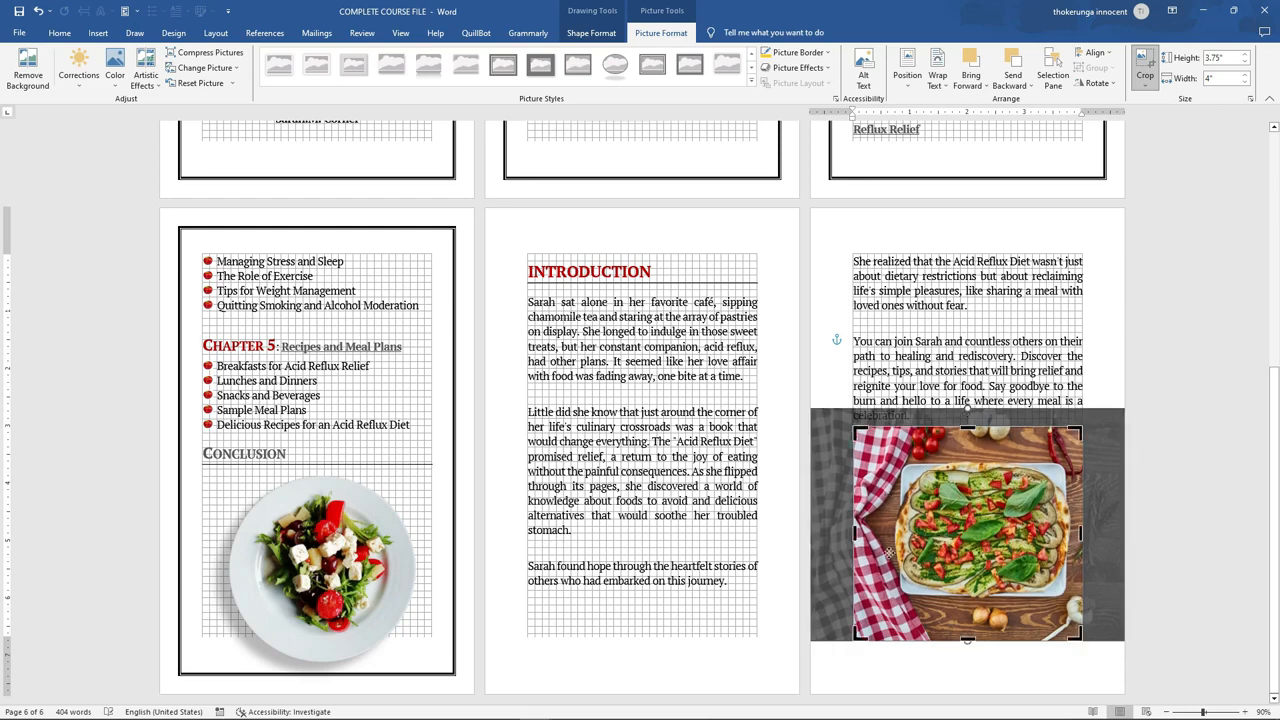
drag(968, 572, 994, 570)
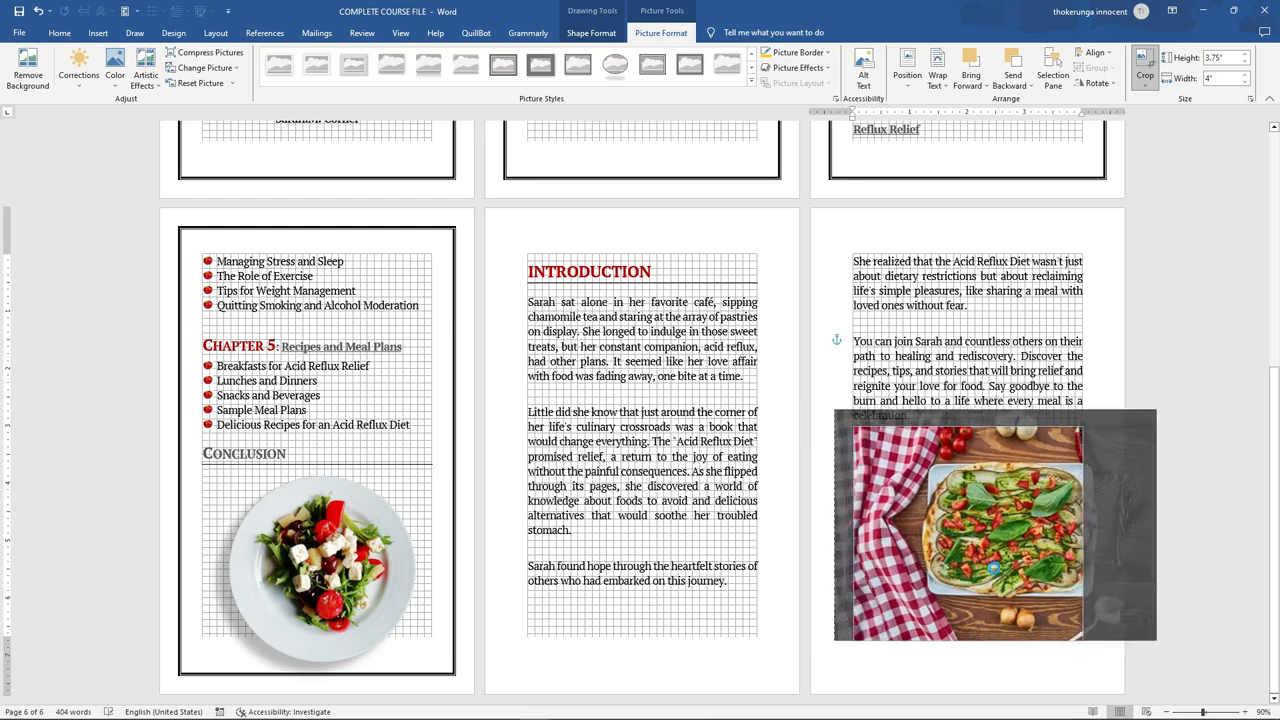
drag(831, 641, 643, 660)
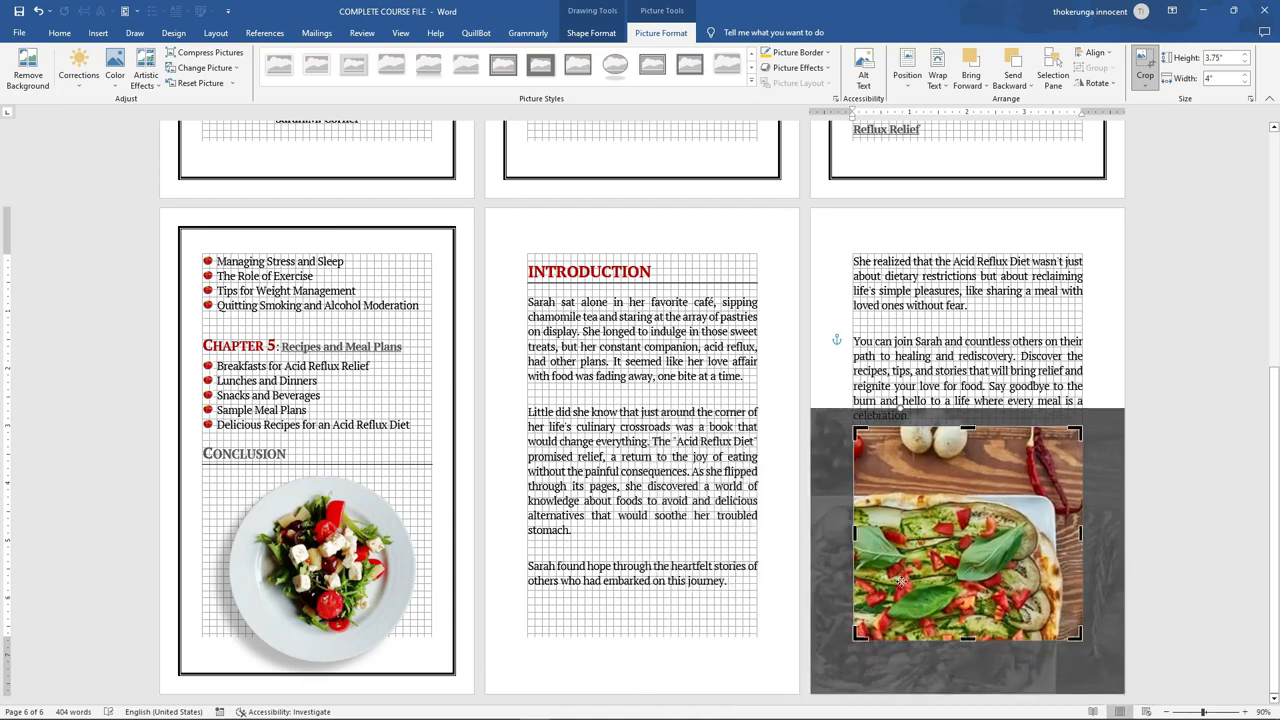
drag(991, 533, 996, 501)
click(1112, 326)
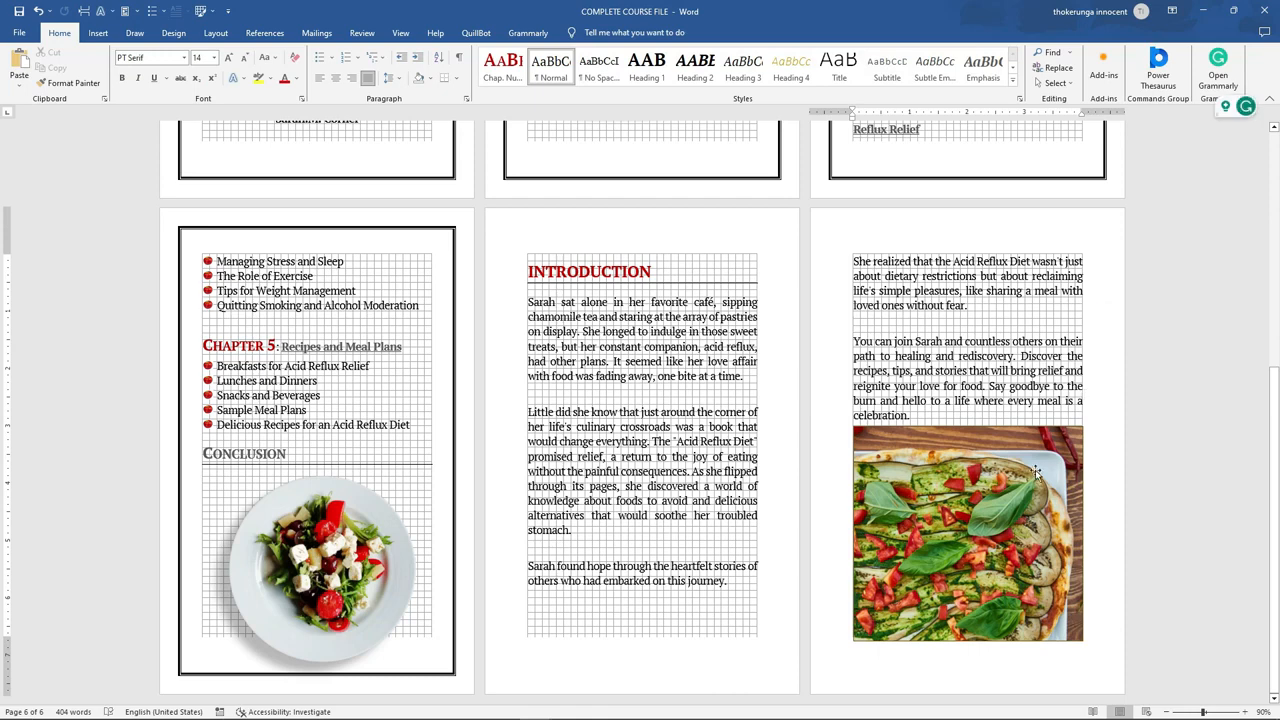
- Hide the page gridlines and apply the second soft edge variation to the food picture below the introduction
click(400, 32)
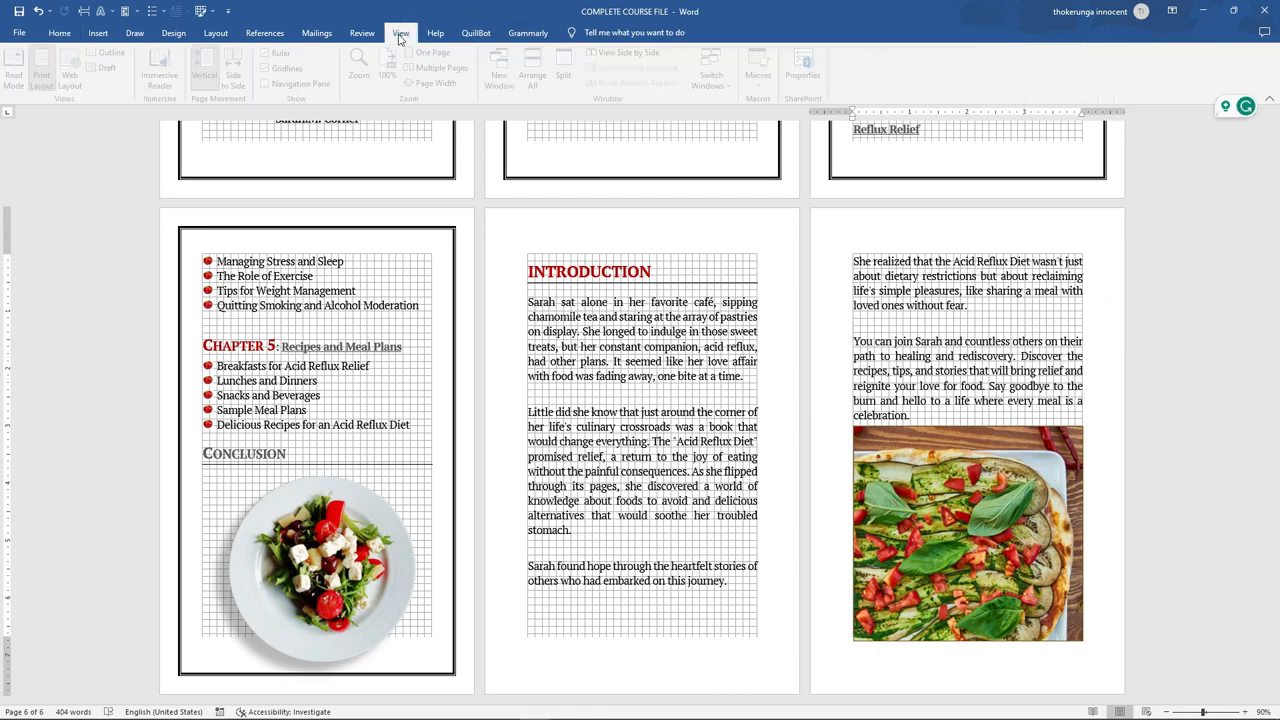
click(270, 68)
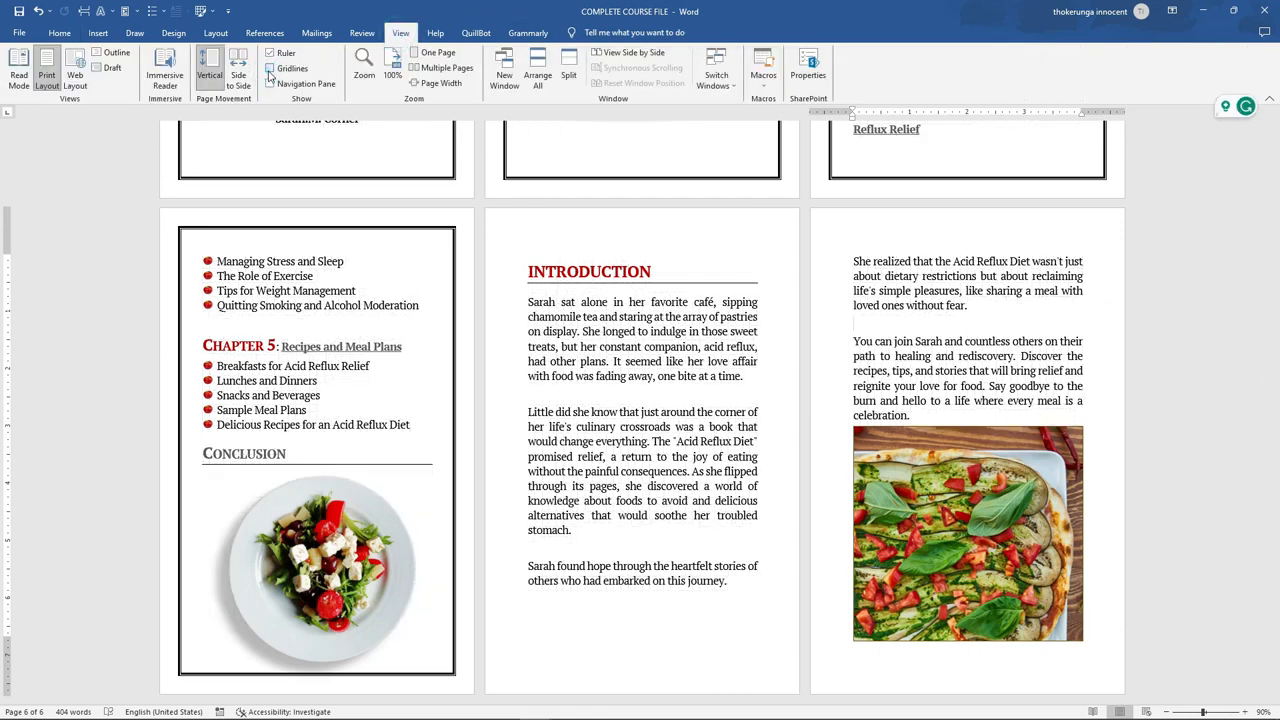
click(1030, 549)
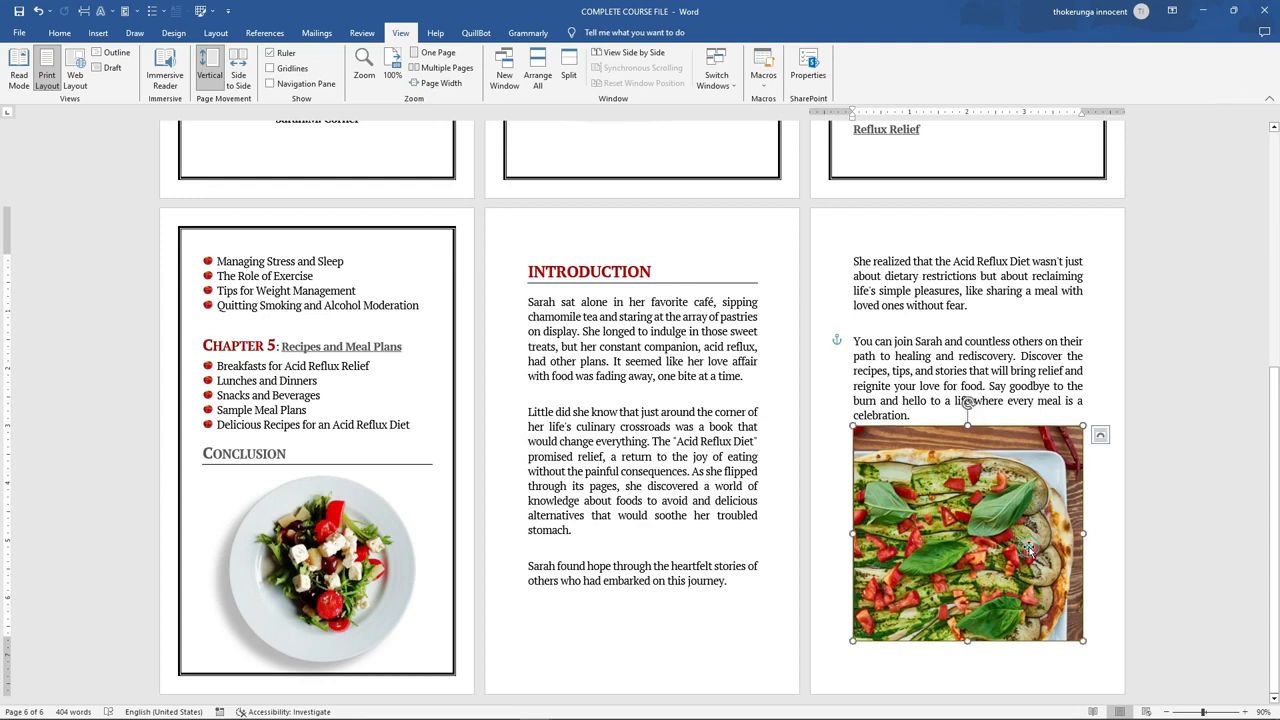
click(503, 84)
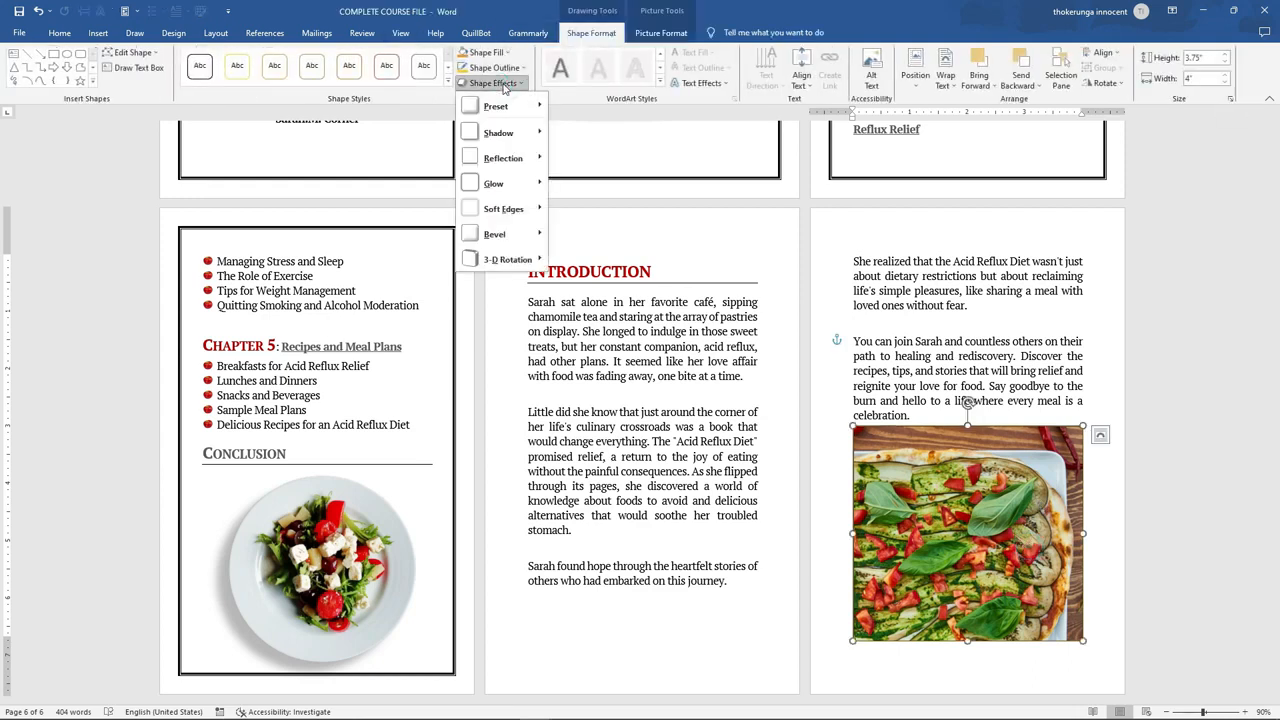
click(517, 212)
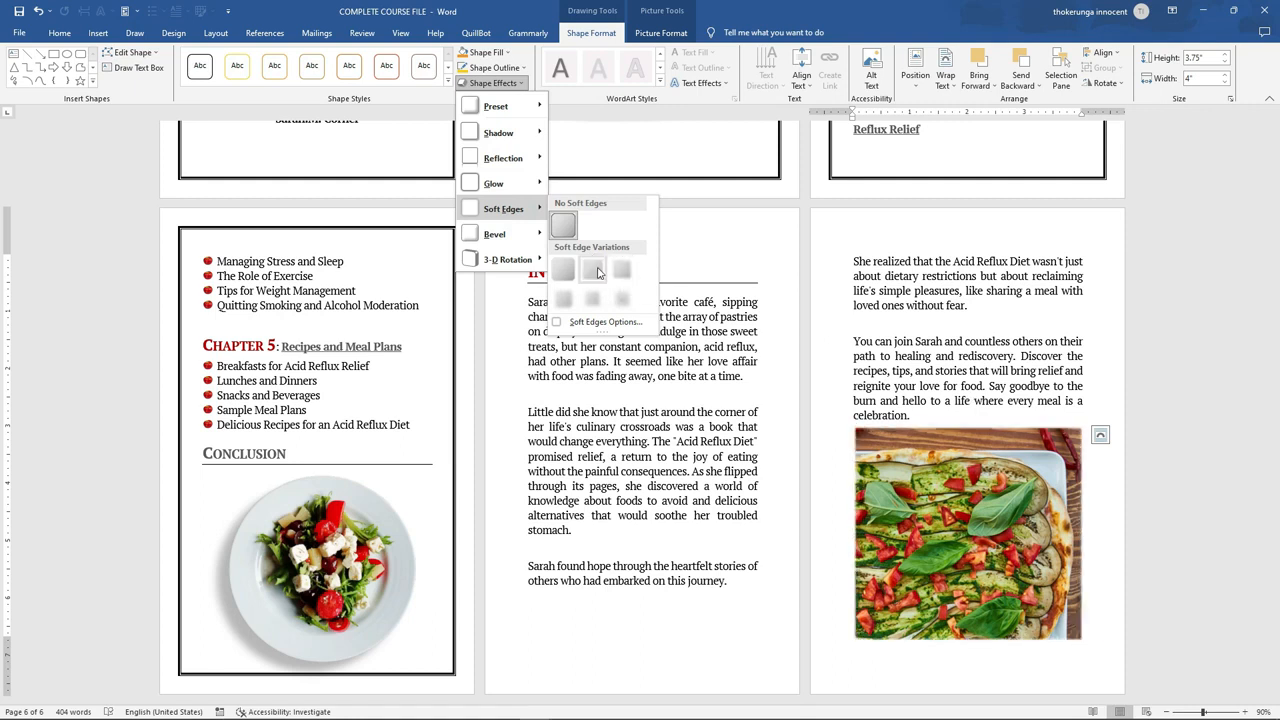
click(595, 268)
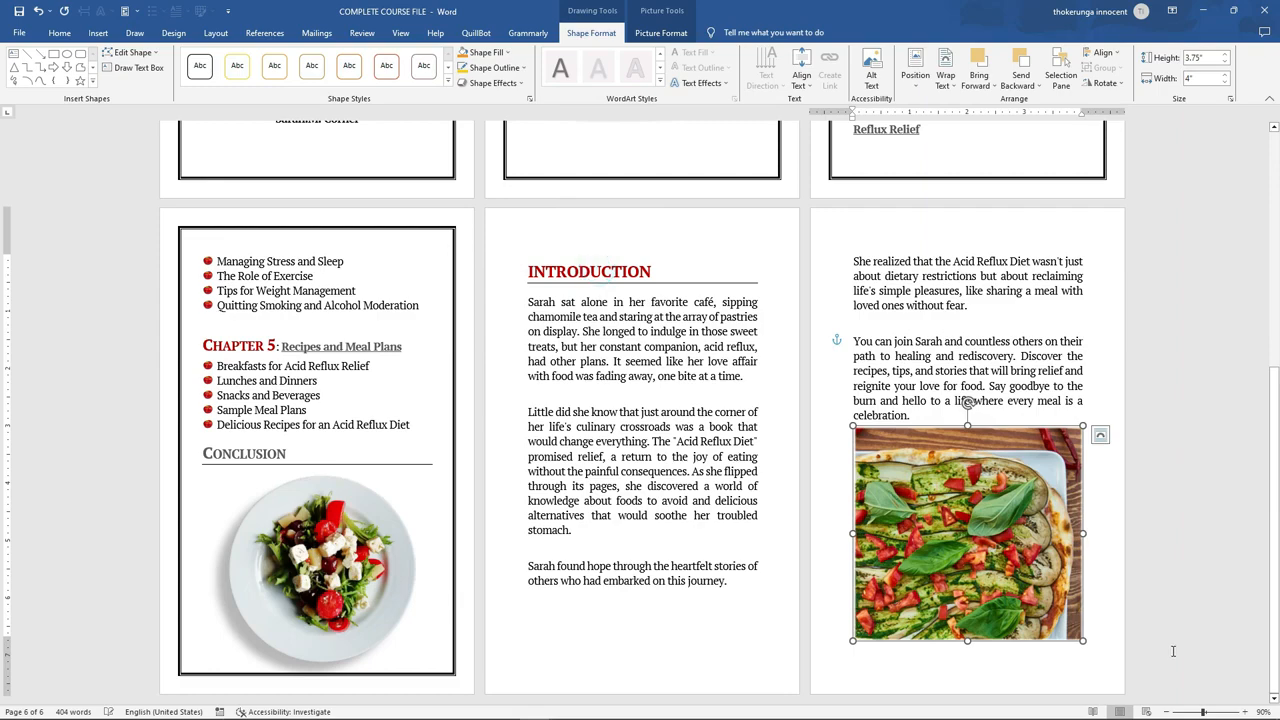
click(1104, 587)
- Review the Introduction pages and the placement of the food picture below the last paragraph
scroll(1104, 587, up, 1)
scroll(1104, 587, down, 1)
scroll(1104, 587, up, 2)
scroll(1104, 587, down, 2)
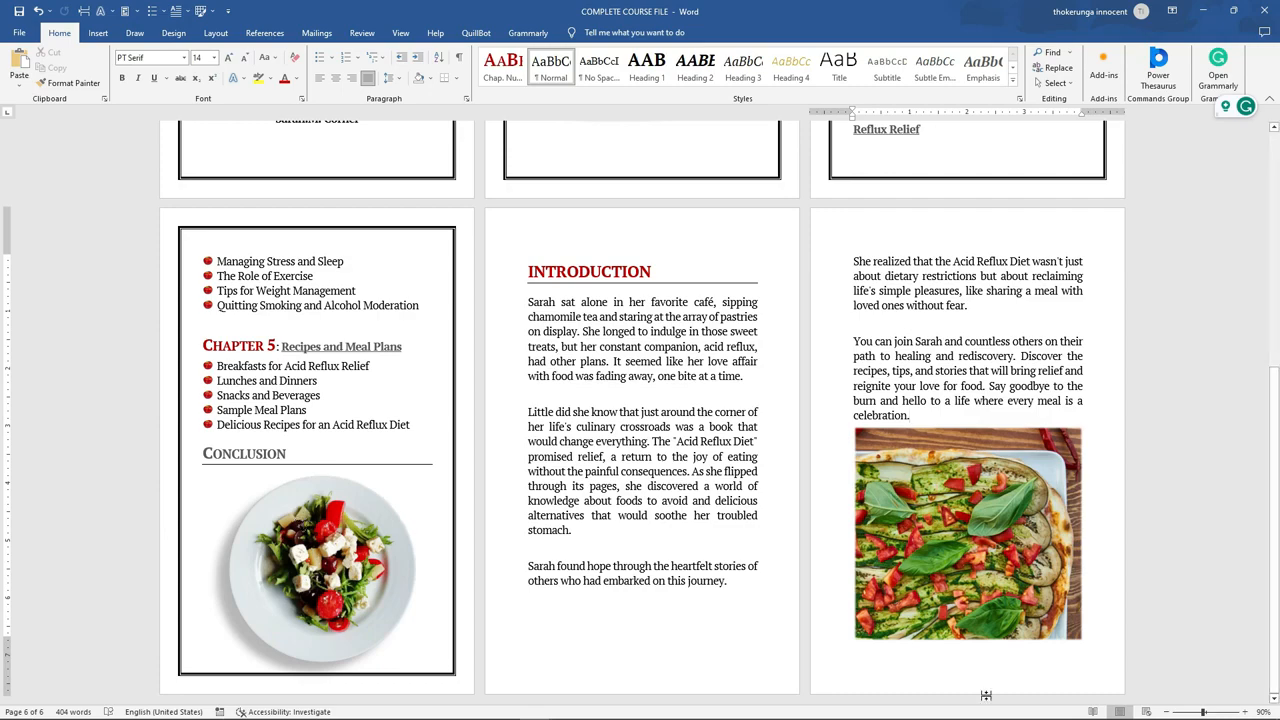
scroll(1080, 618, up, 2)
scroll(1080, 618, down, 2)
scroll(1080, 618, up, 3)
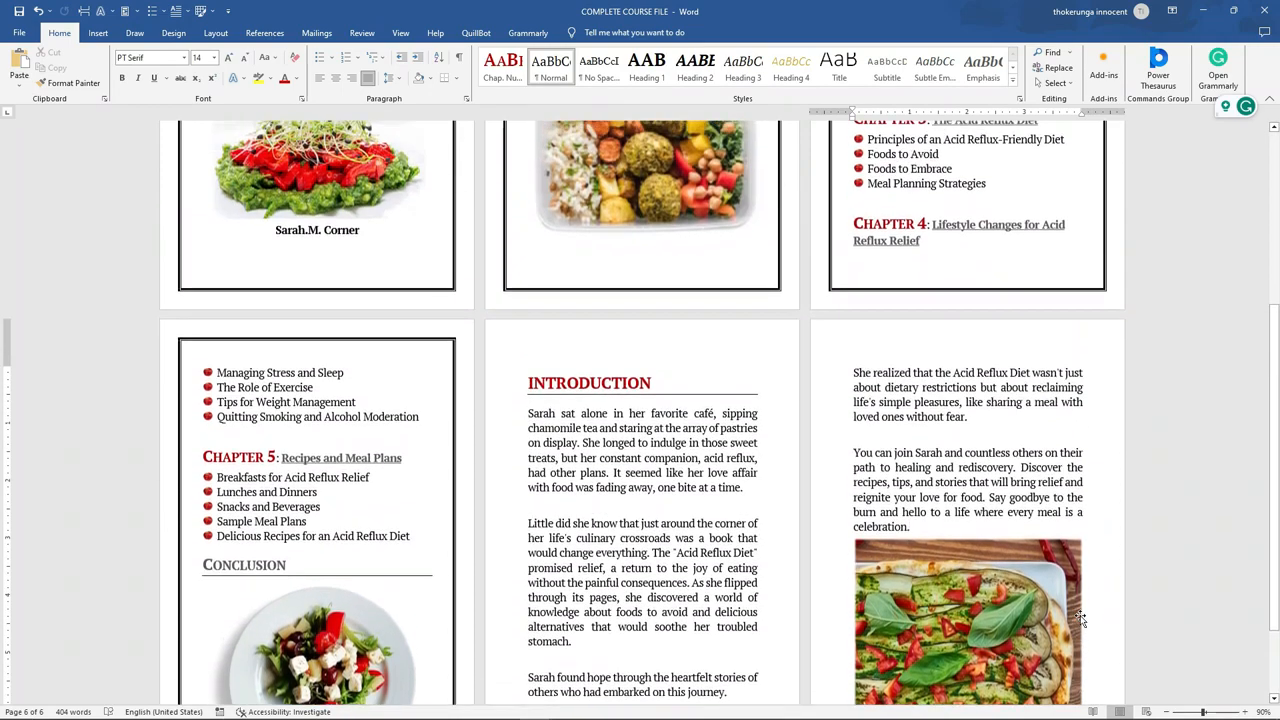
scroll(1080, 618, down, 3)
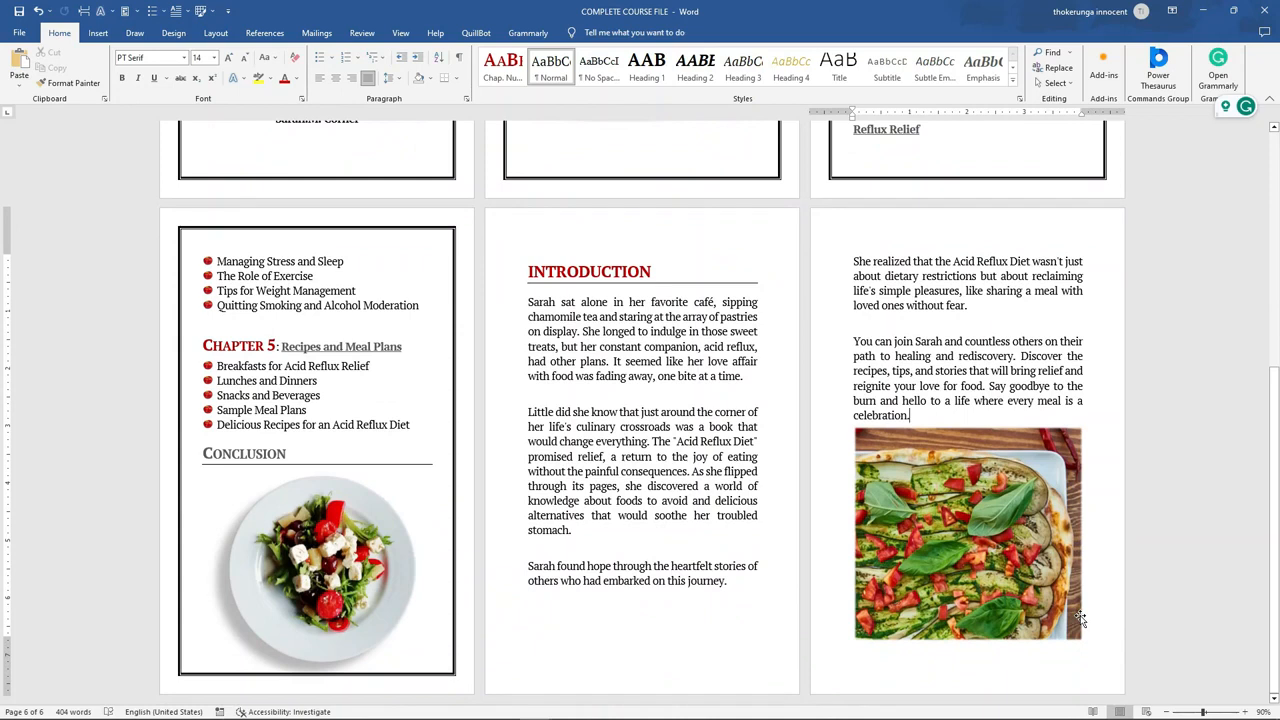